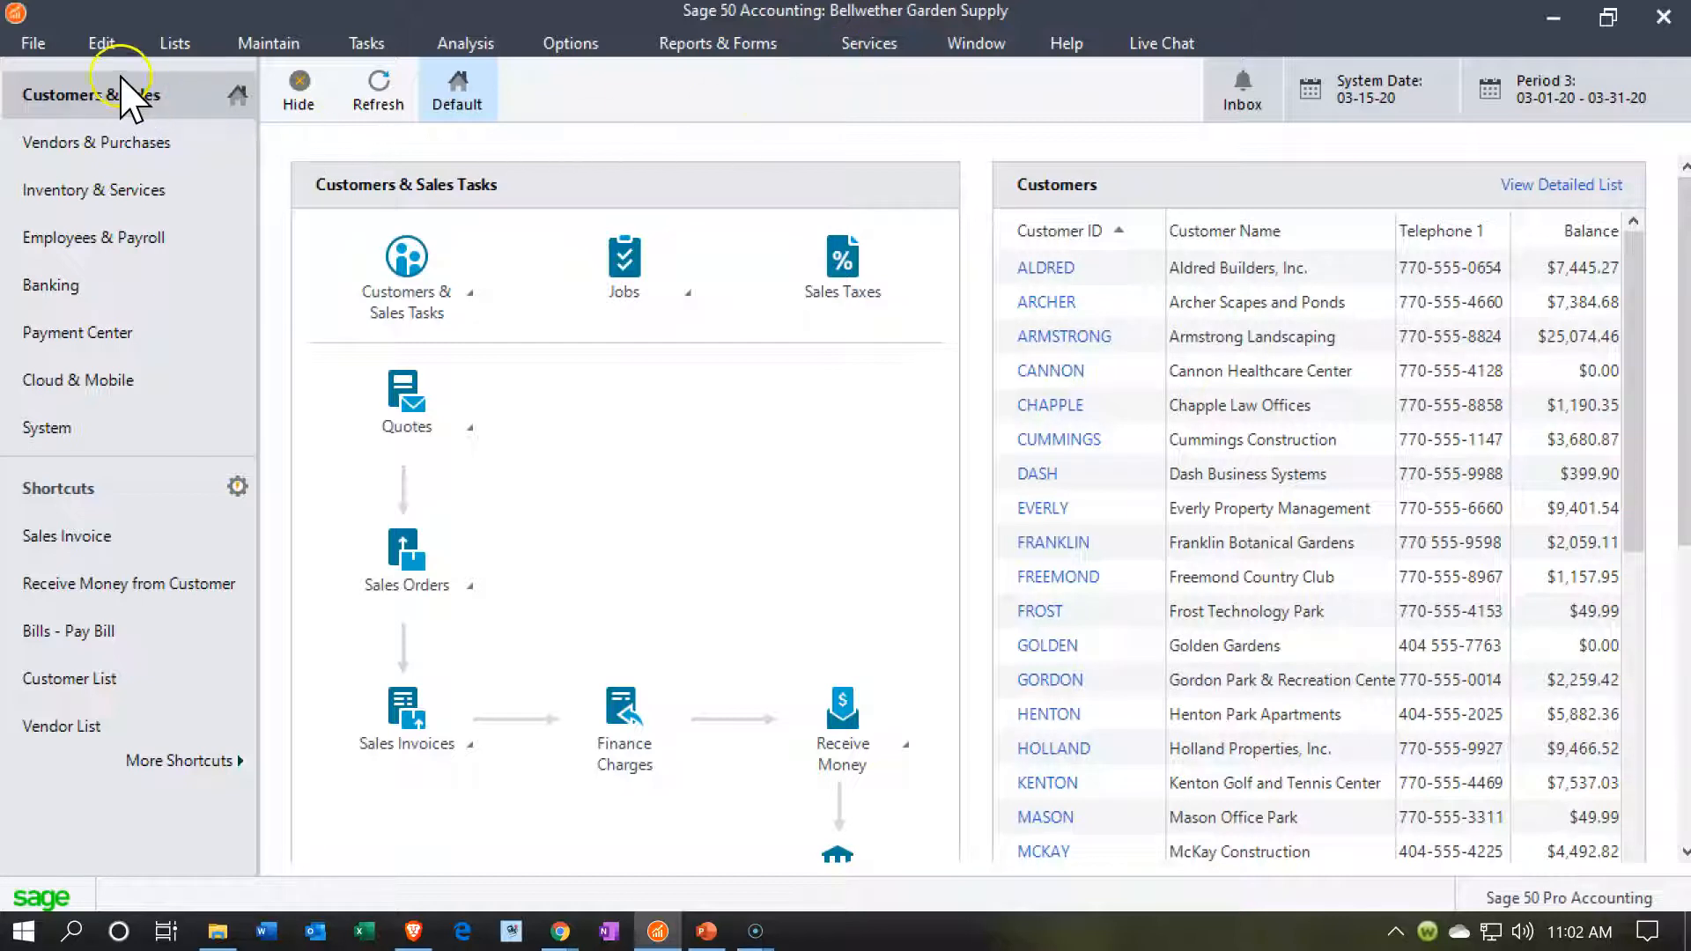
Close the Bellwether Garden Supply company
click(29, 44)
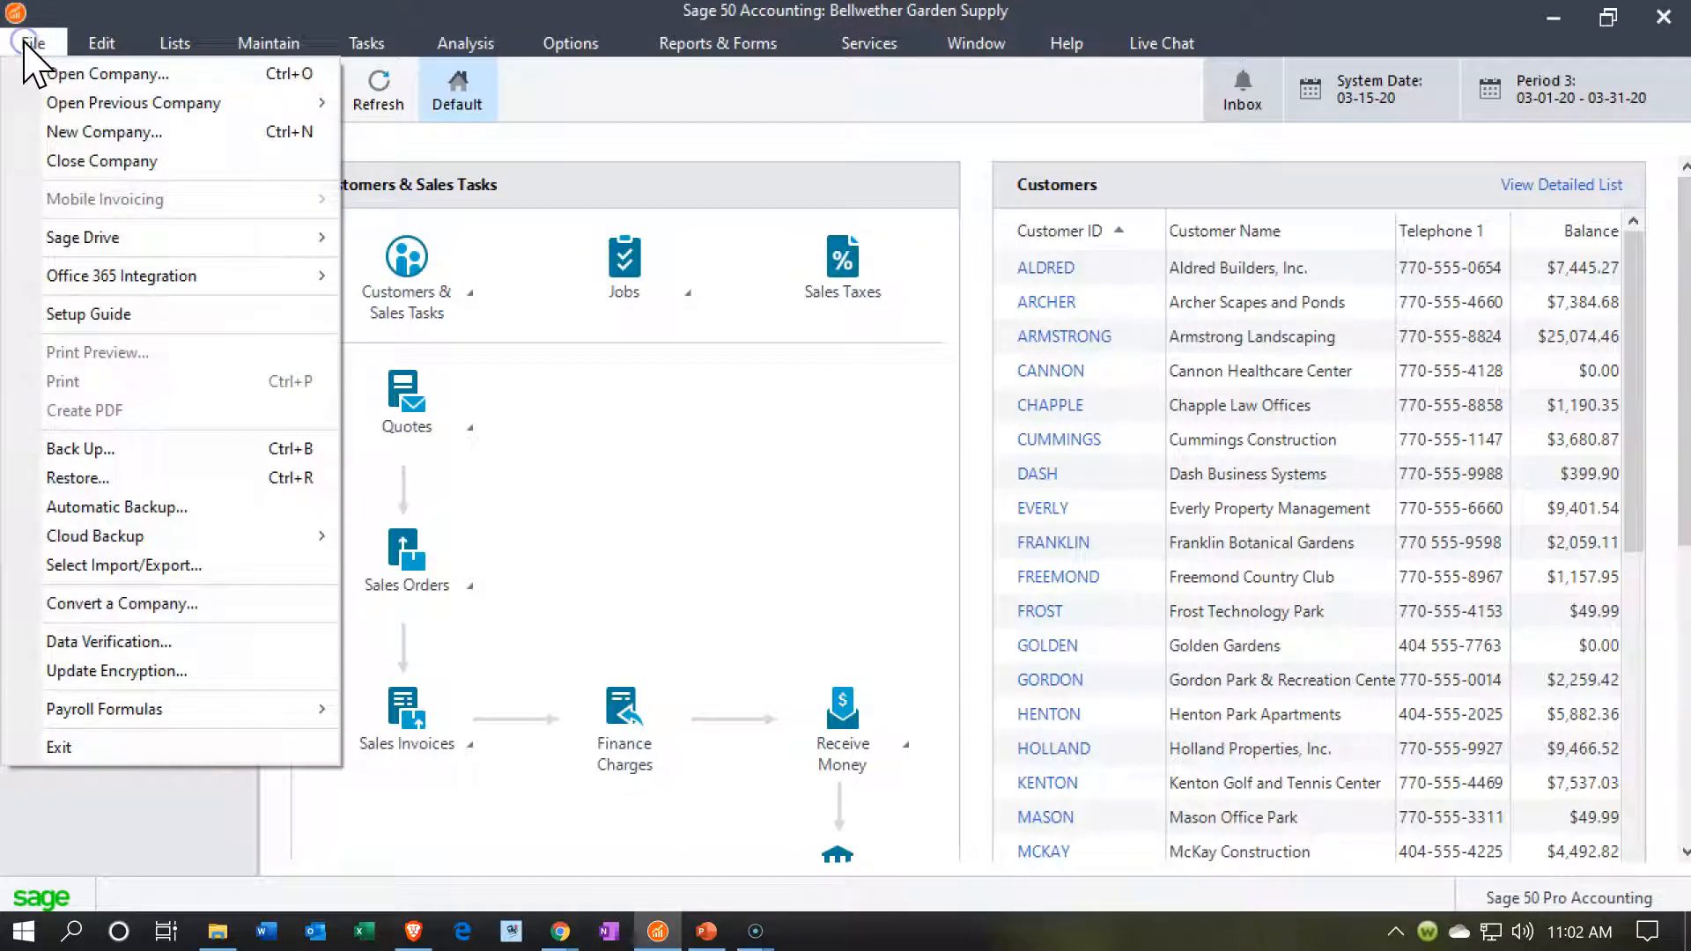
click(93, 160)
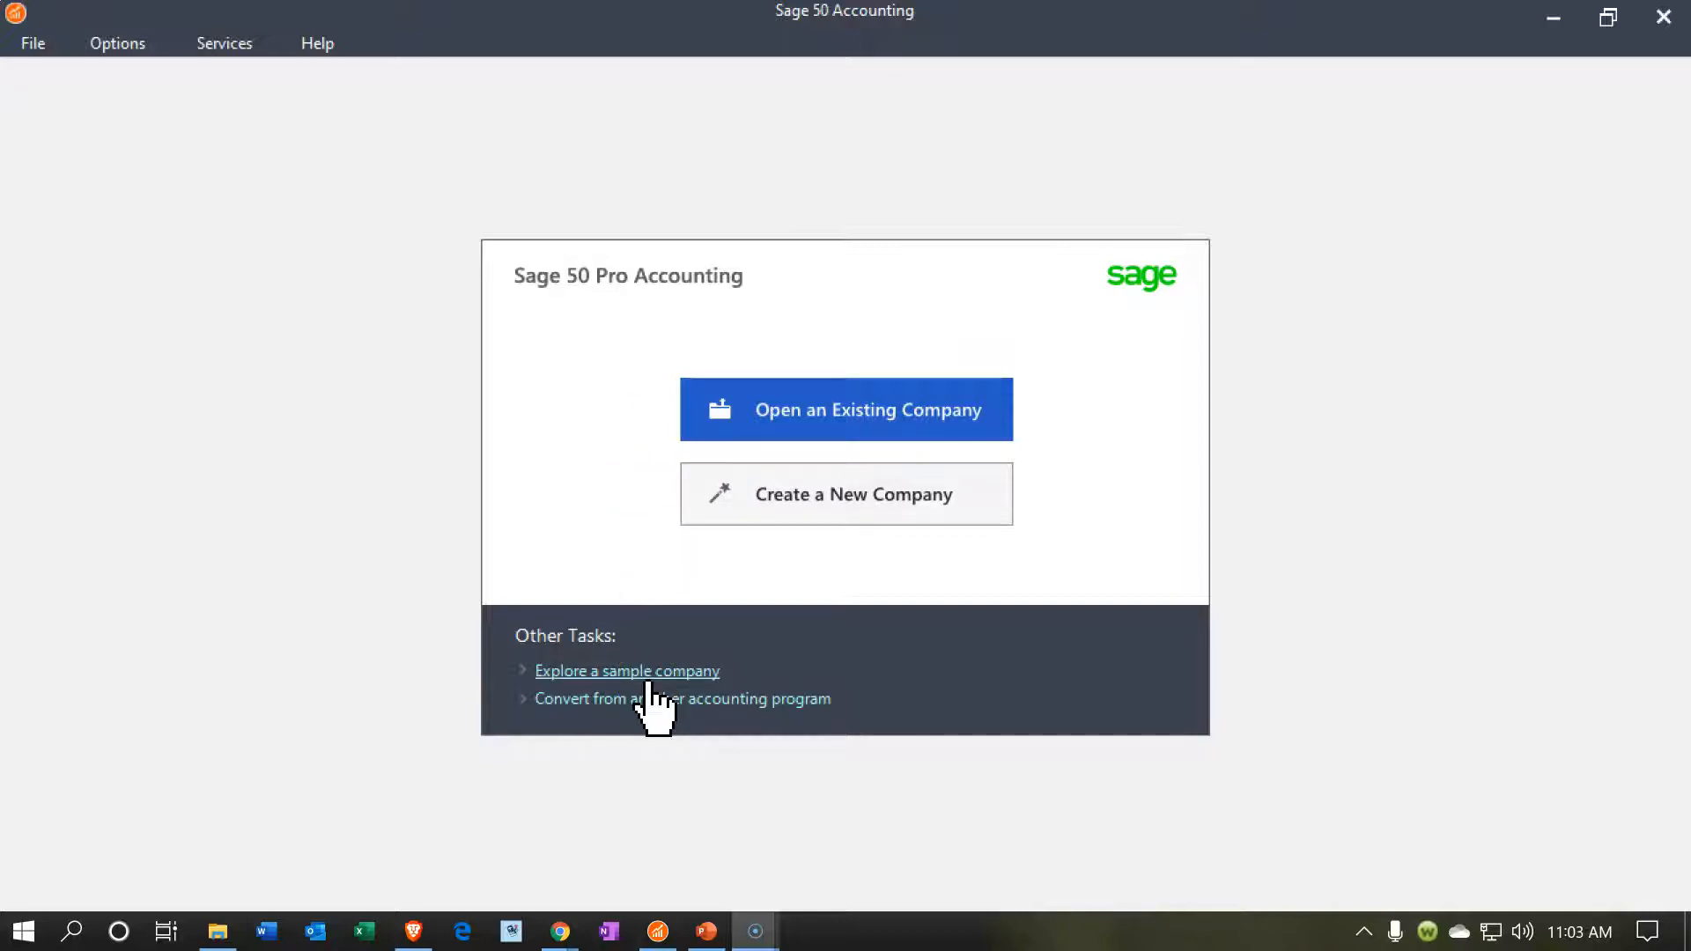
click(625, 717)
click(642, 671)
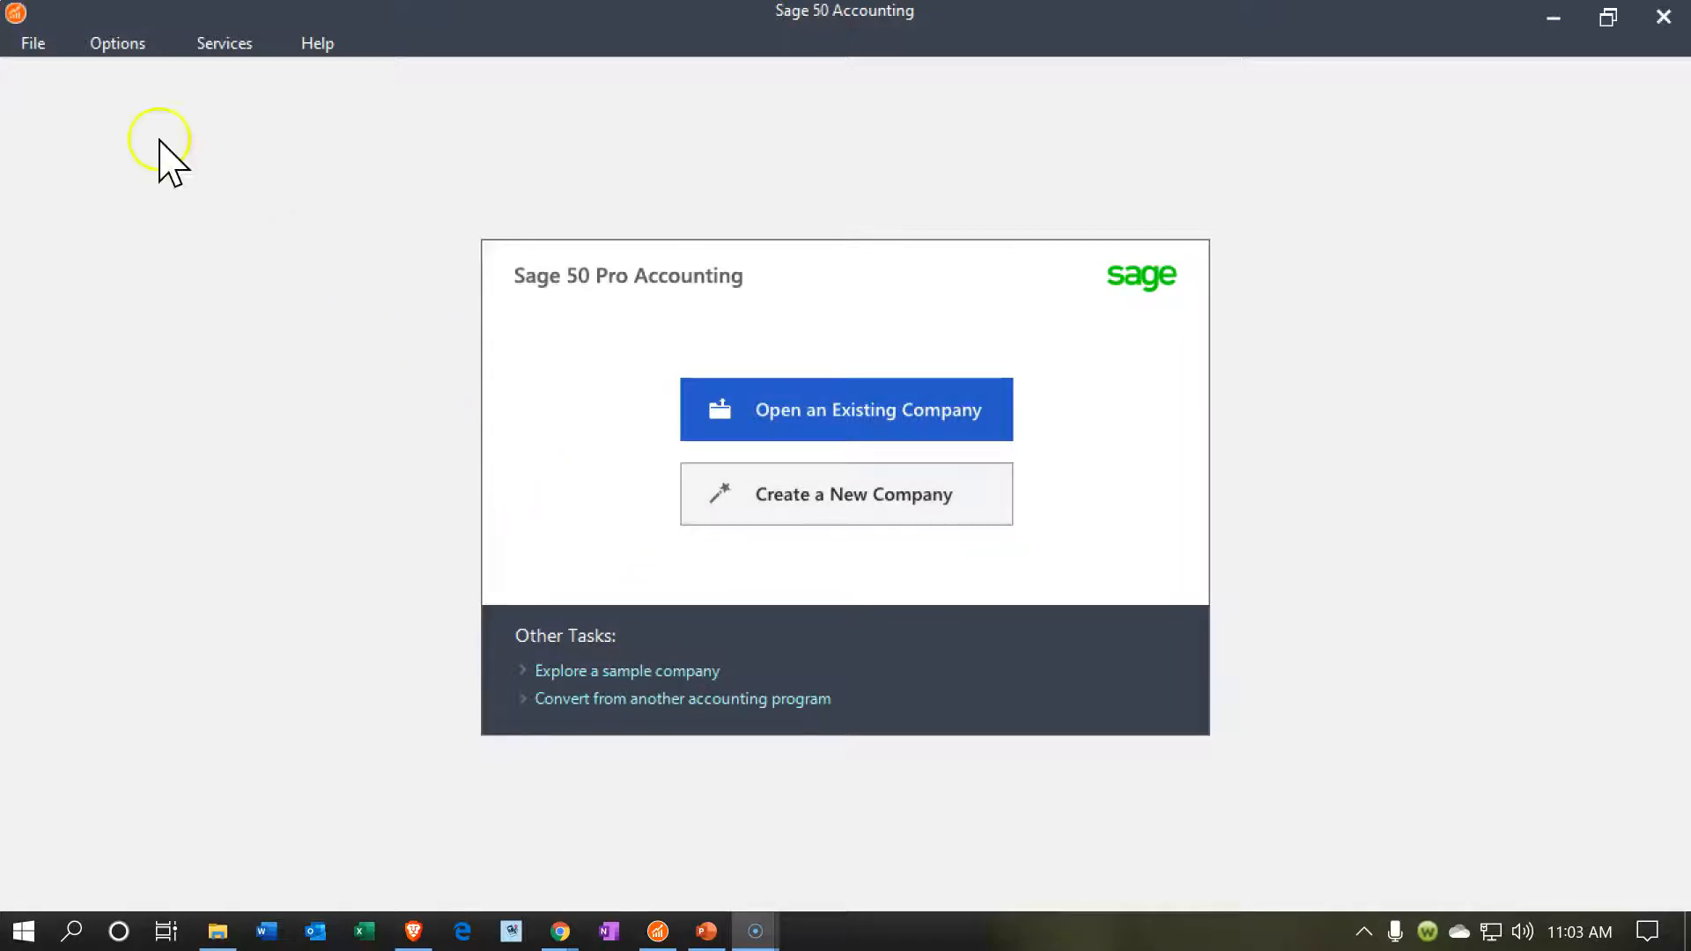
click(35, 44)
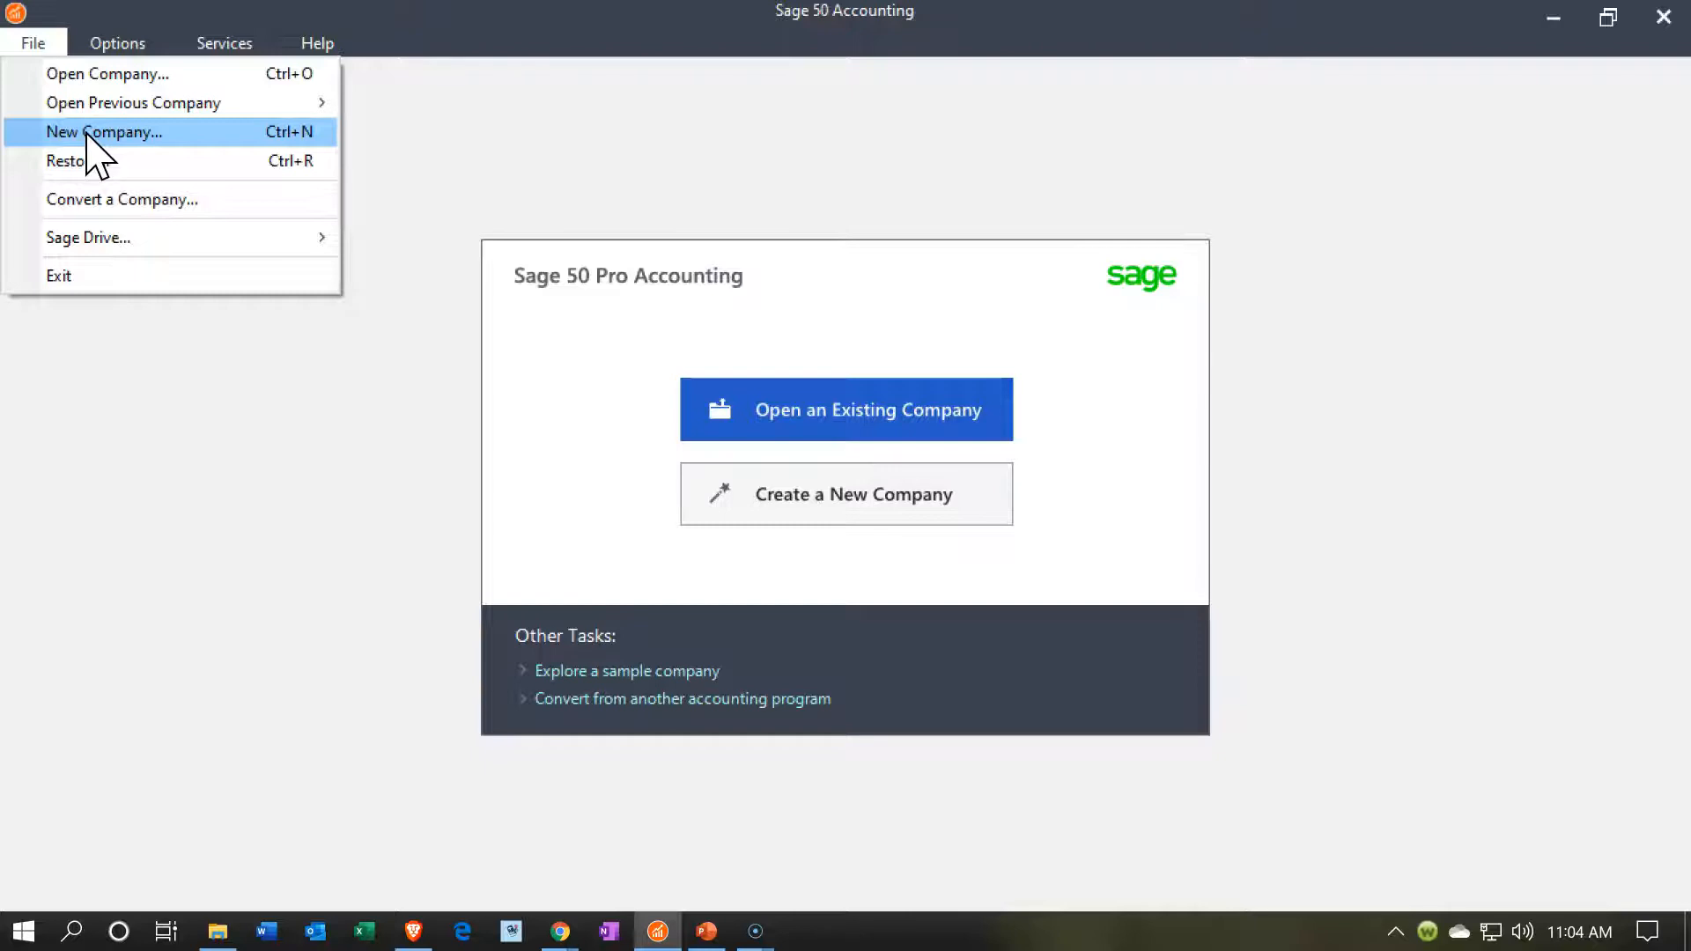
click(97, 442)
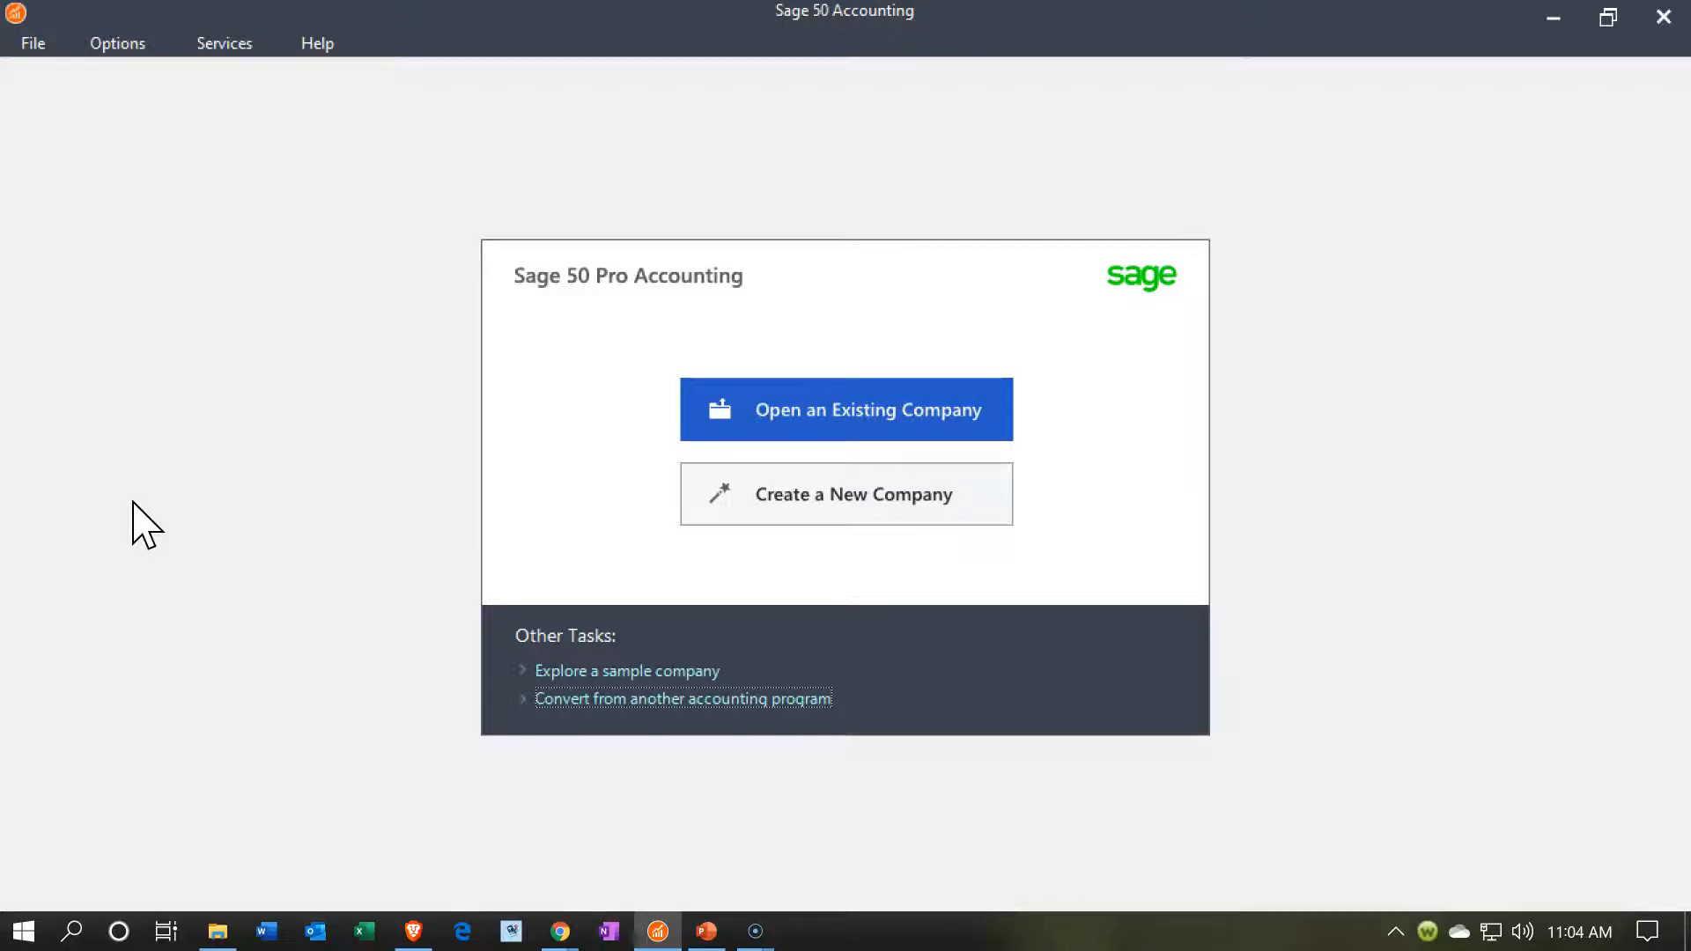
Start creating a new company named Get Great Guitars with the business type Corporation
click(844, 515)
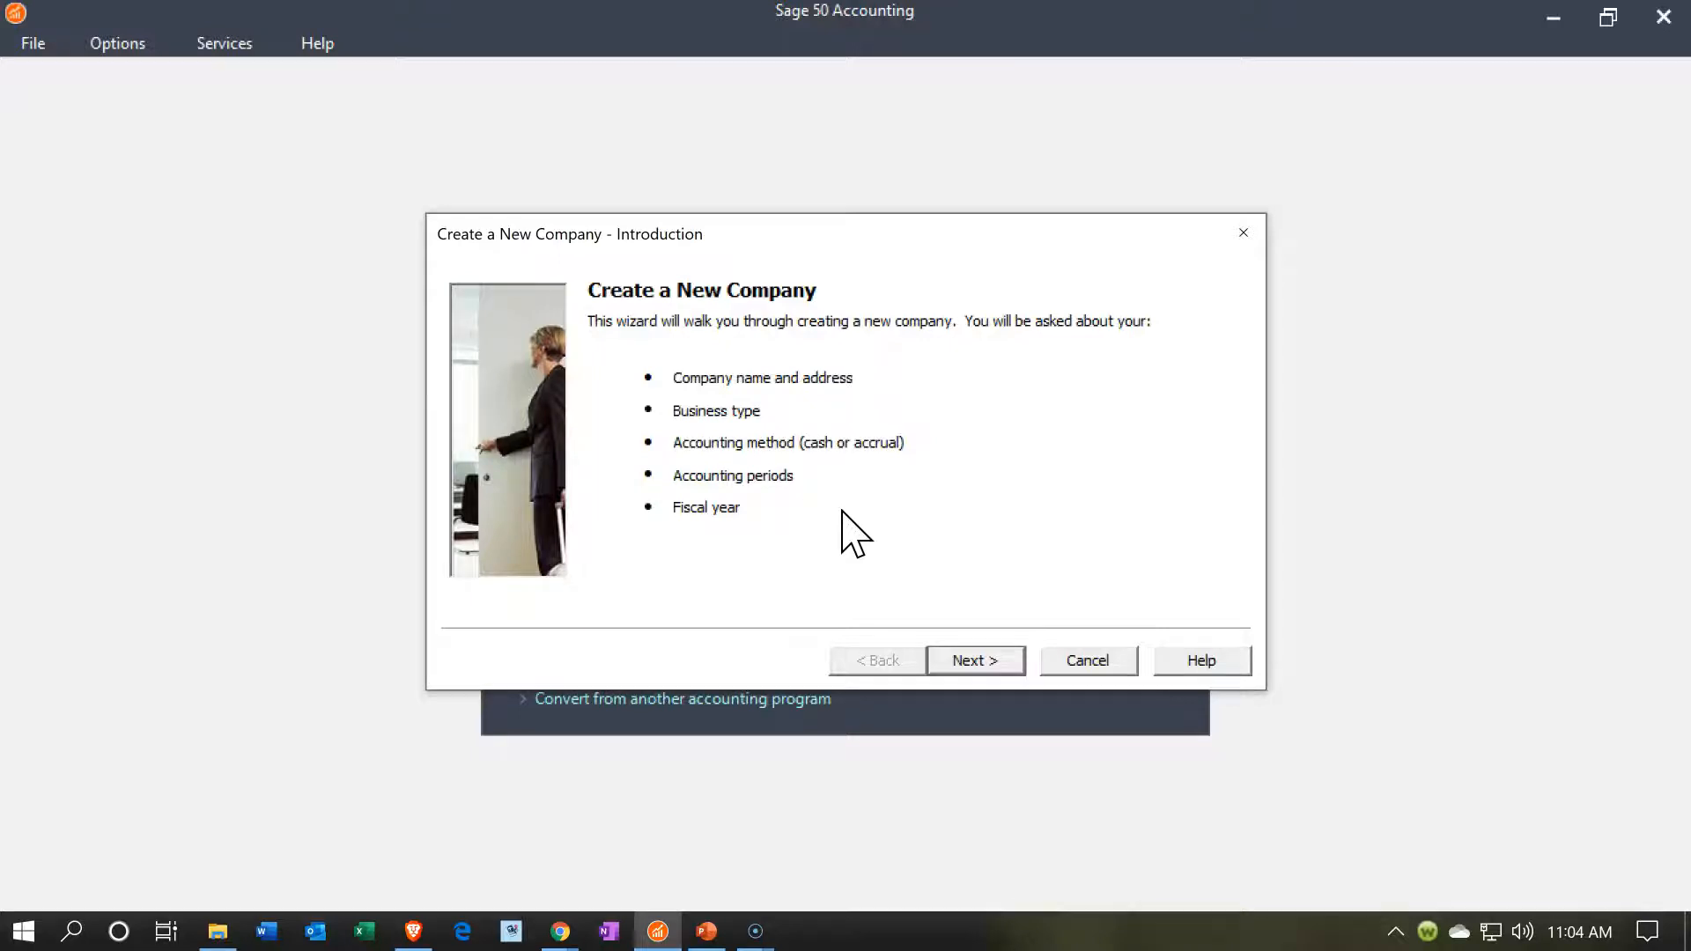
click(972, 658)
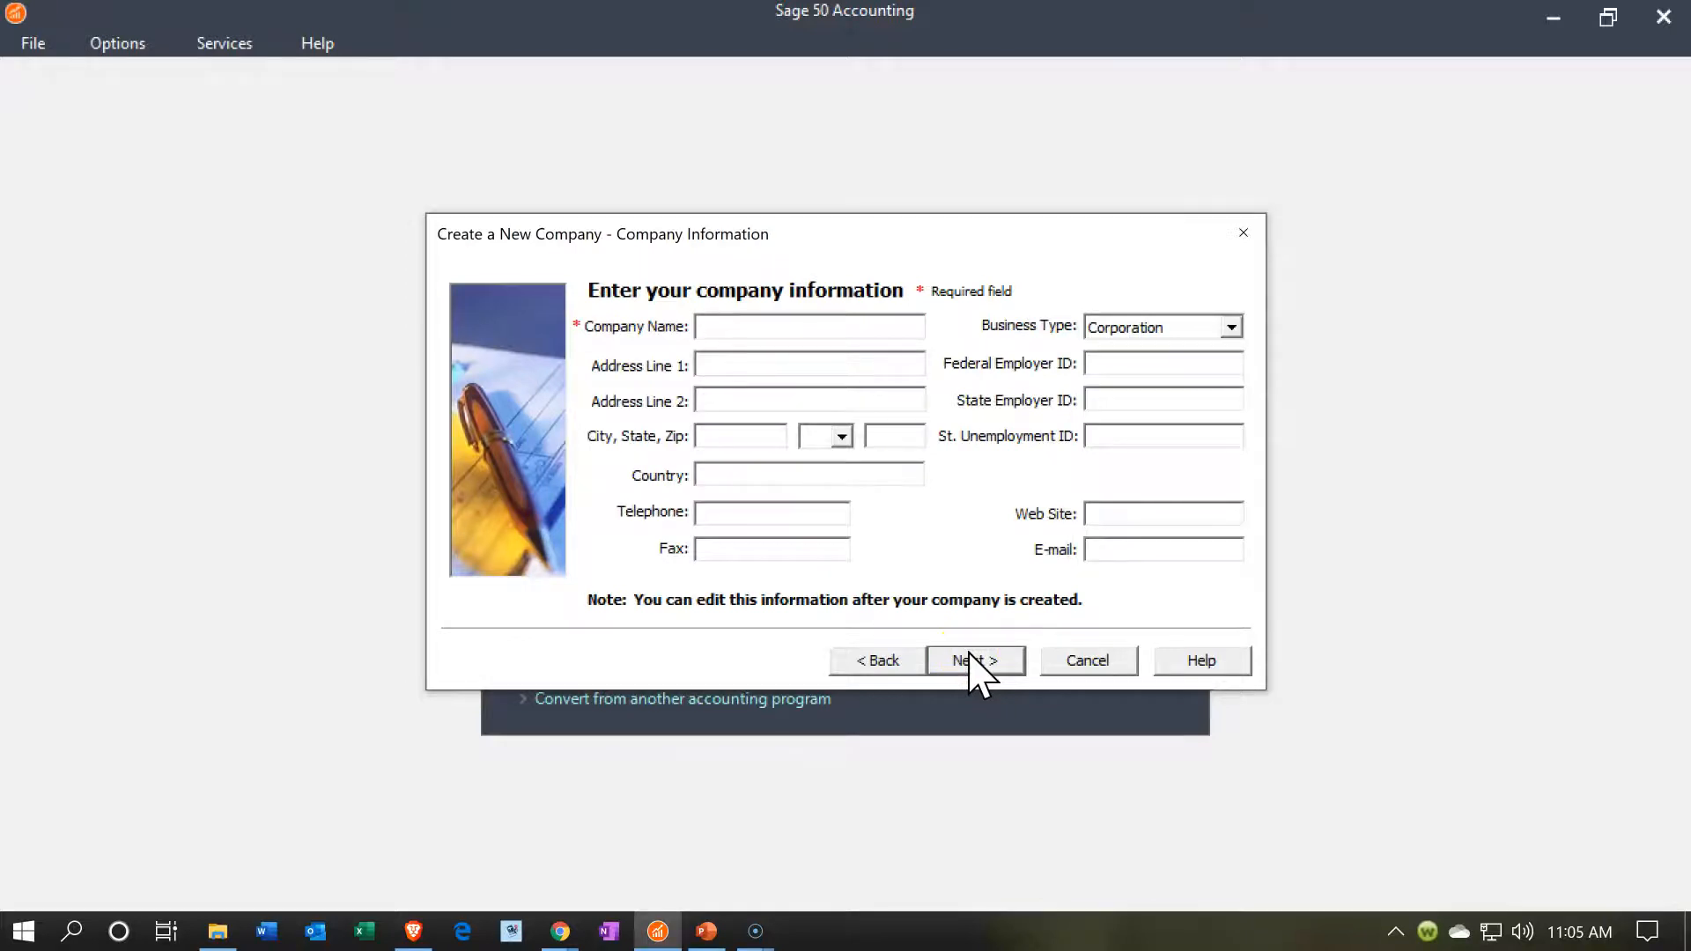
text(Get Great Guitars)
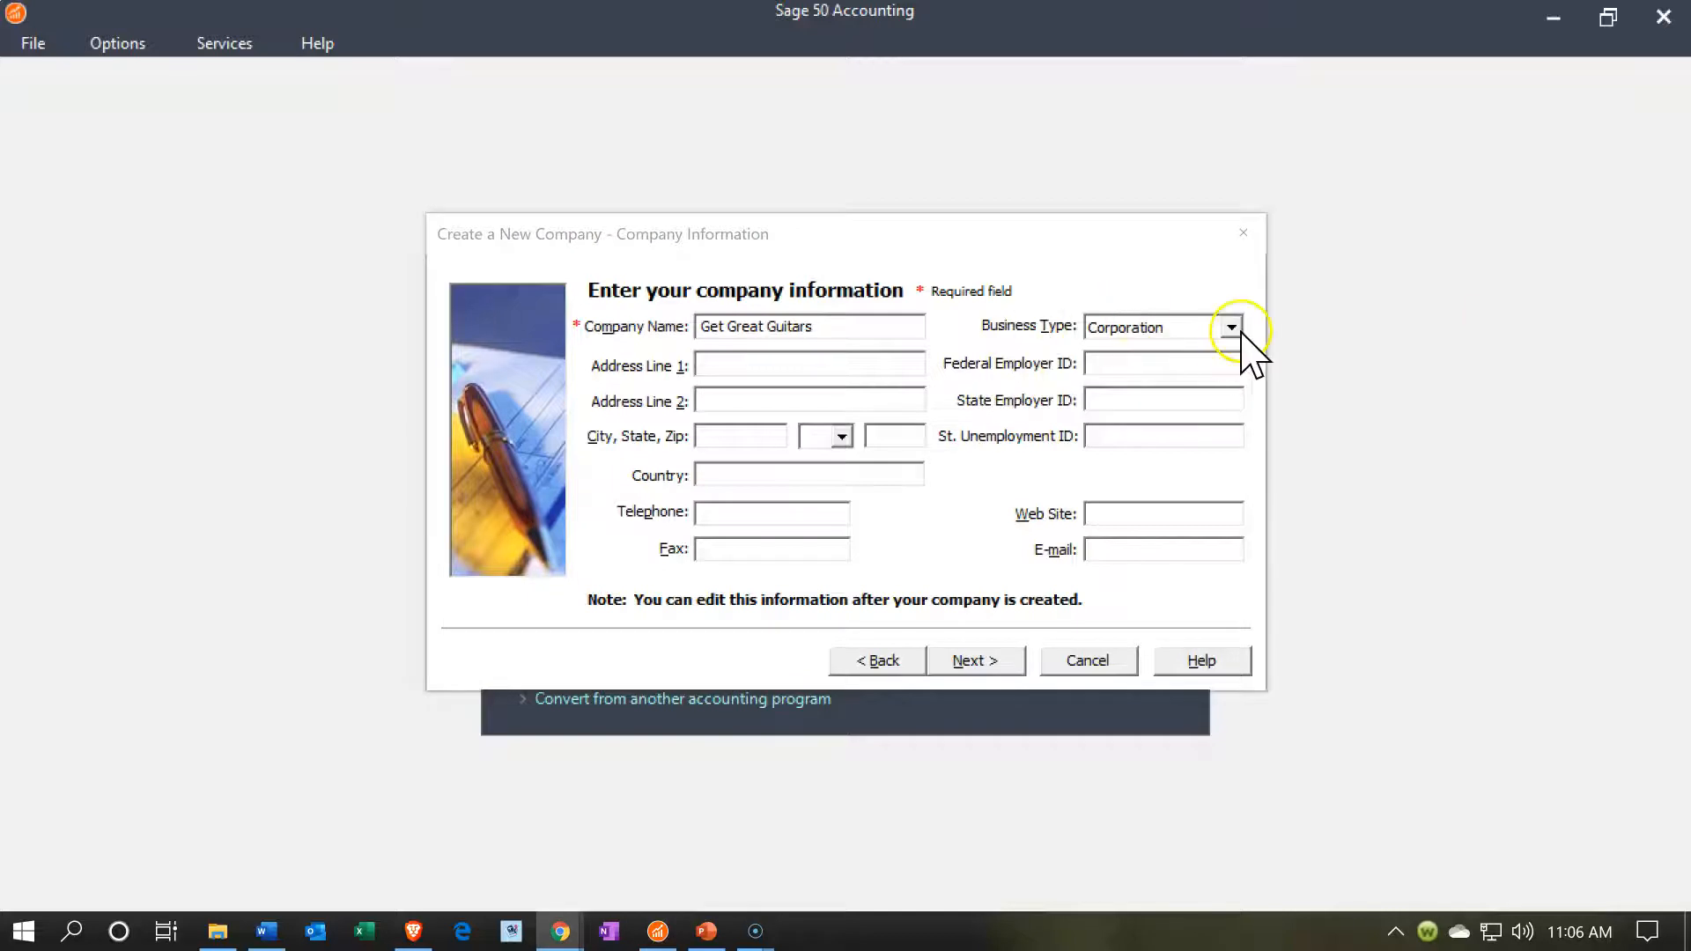
click(1230, 327)
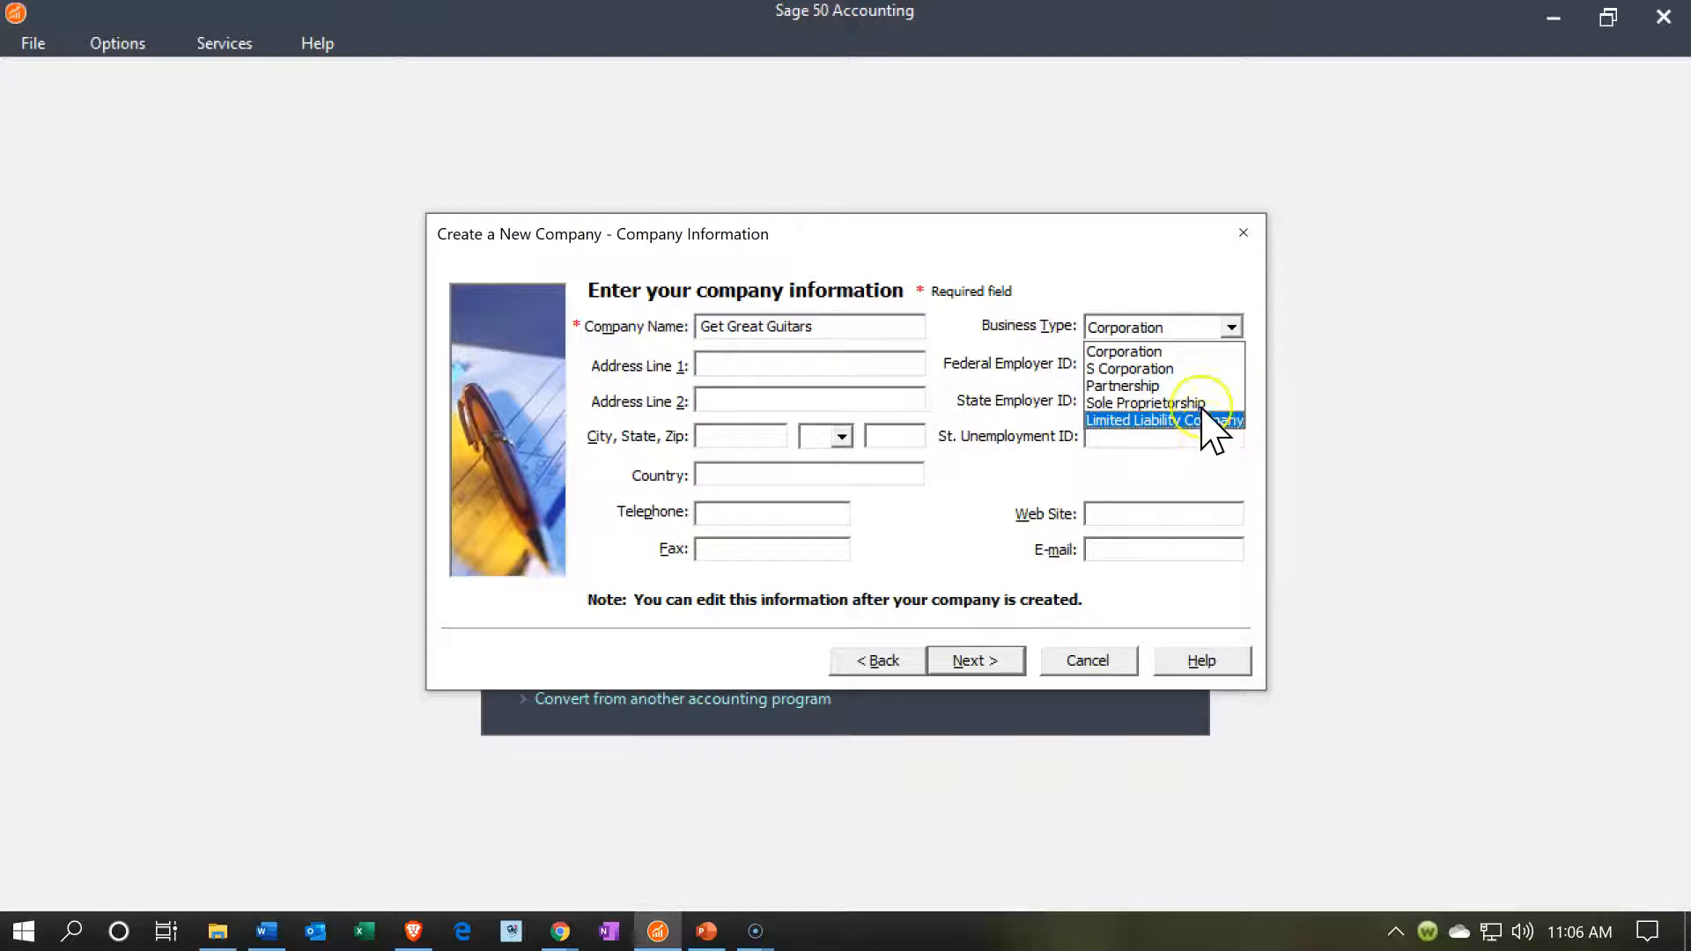
click(1193, 354)
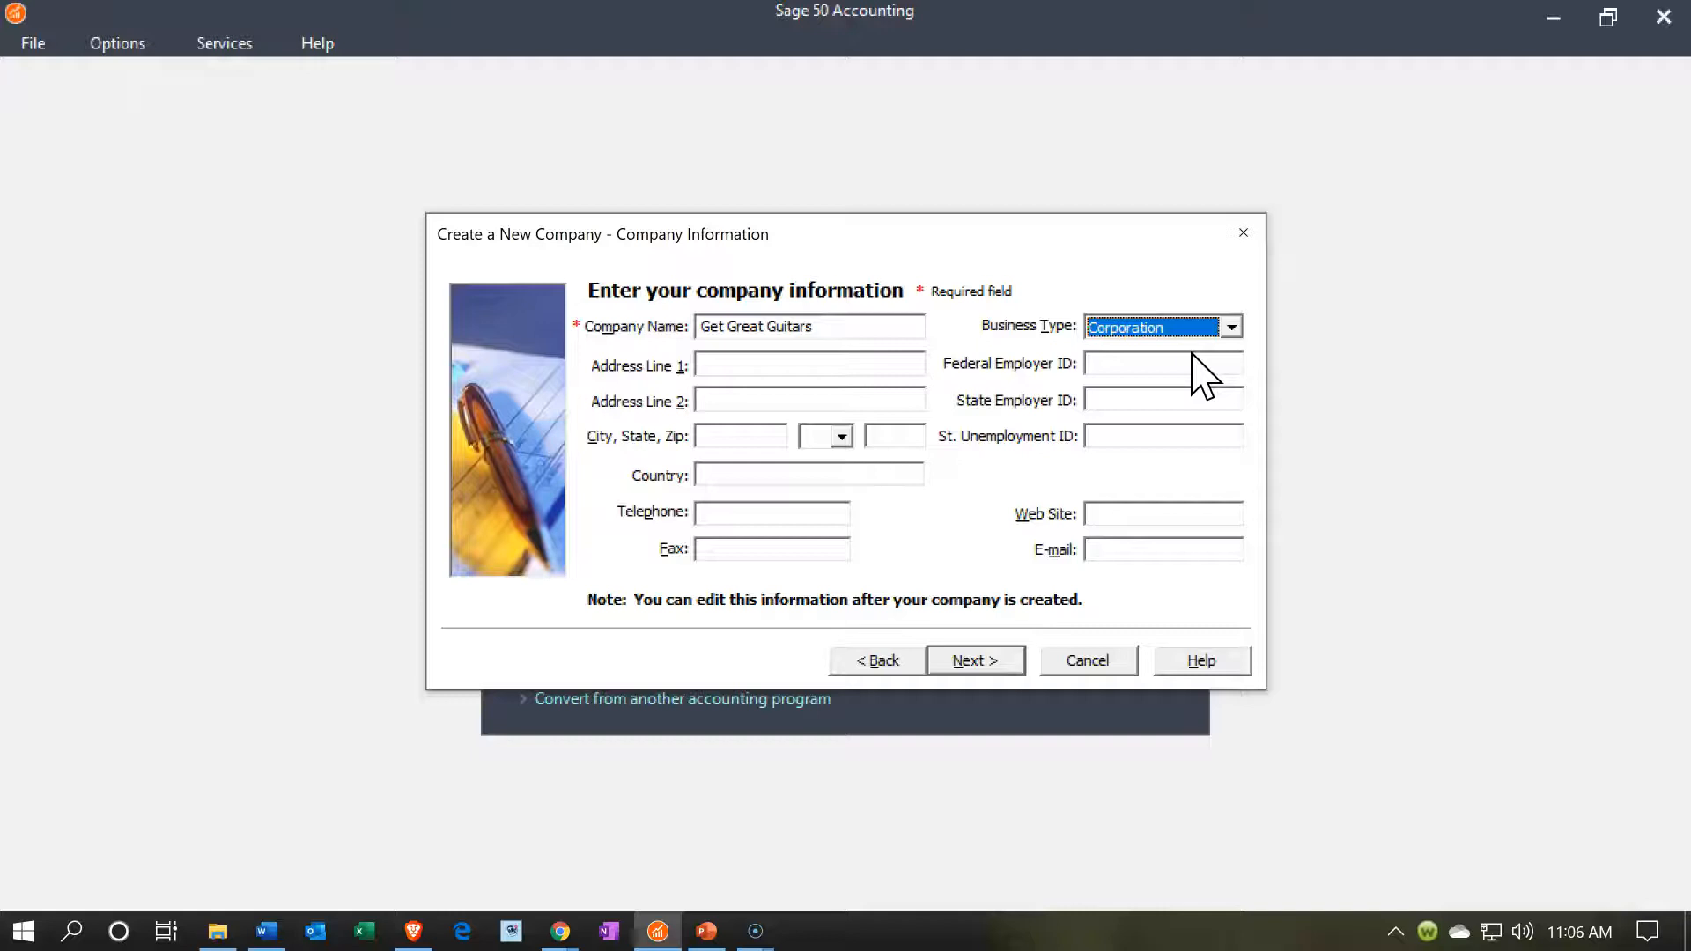
Fill in the company's street address, city, state and ZIP code in the company information
click(746, 357)
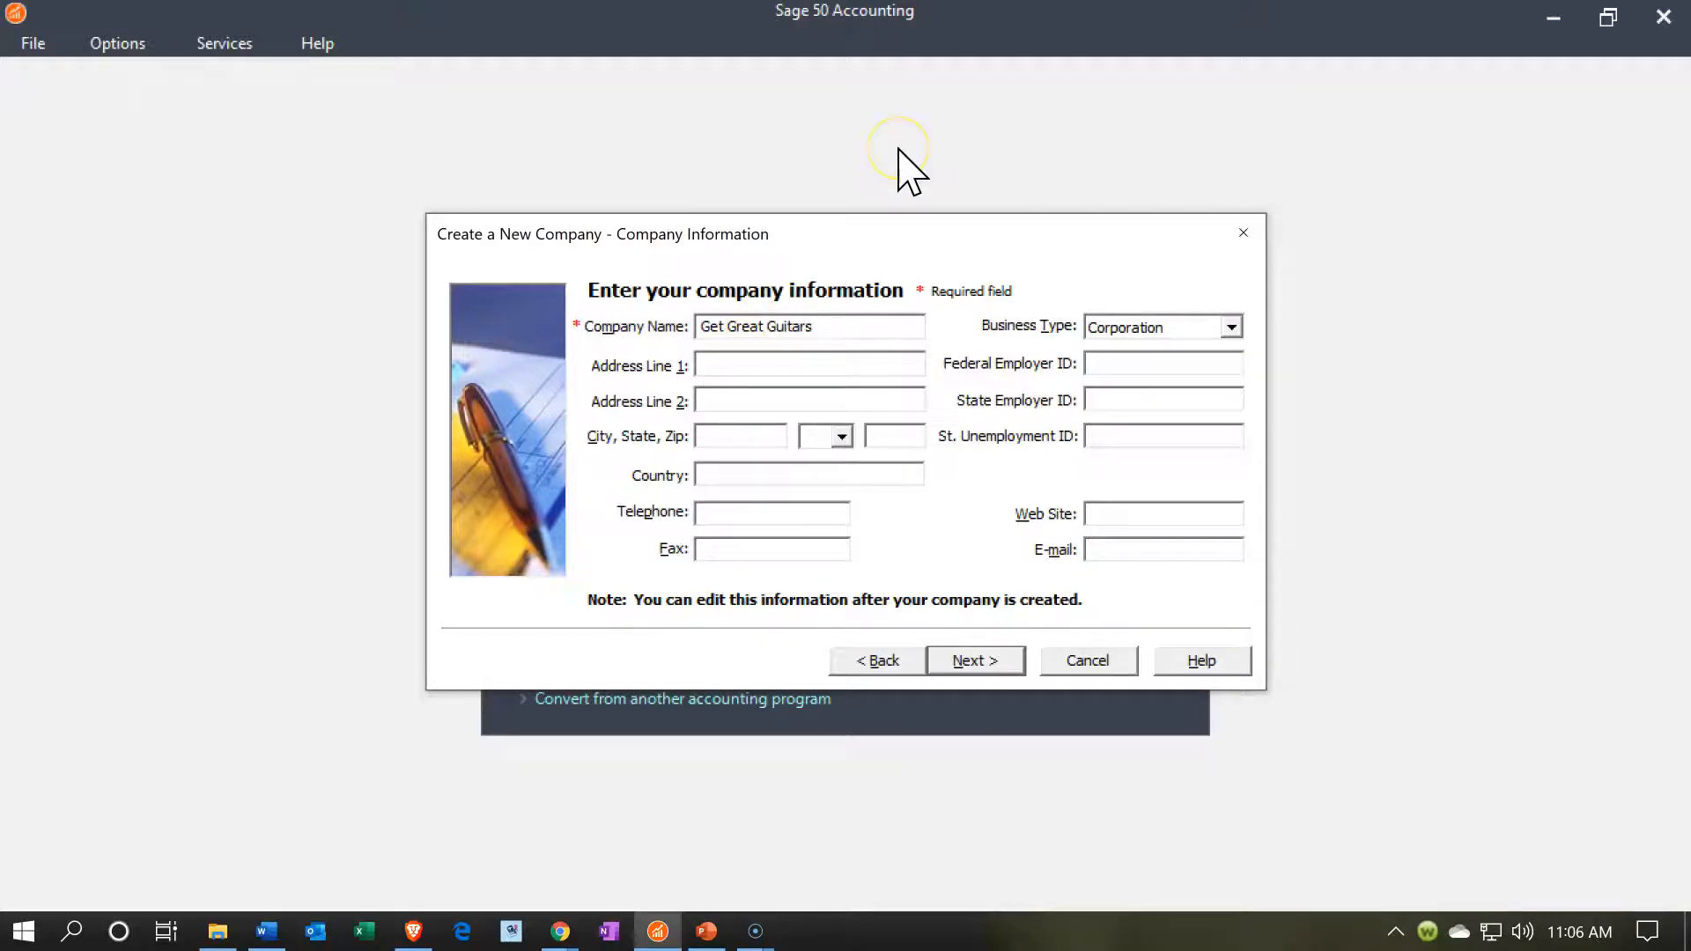
text(1140 Tower Rd)
click(710, 447)
click(727, 443)
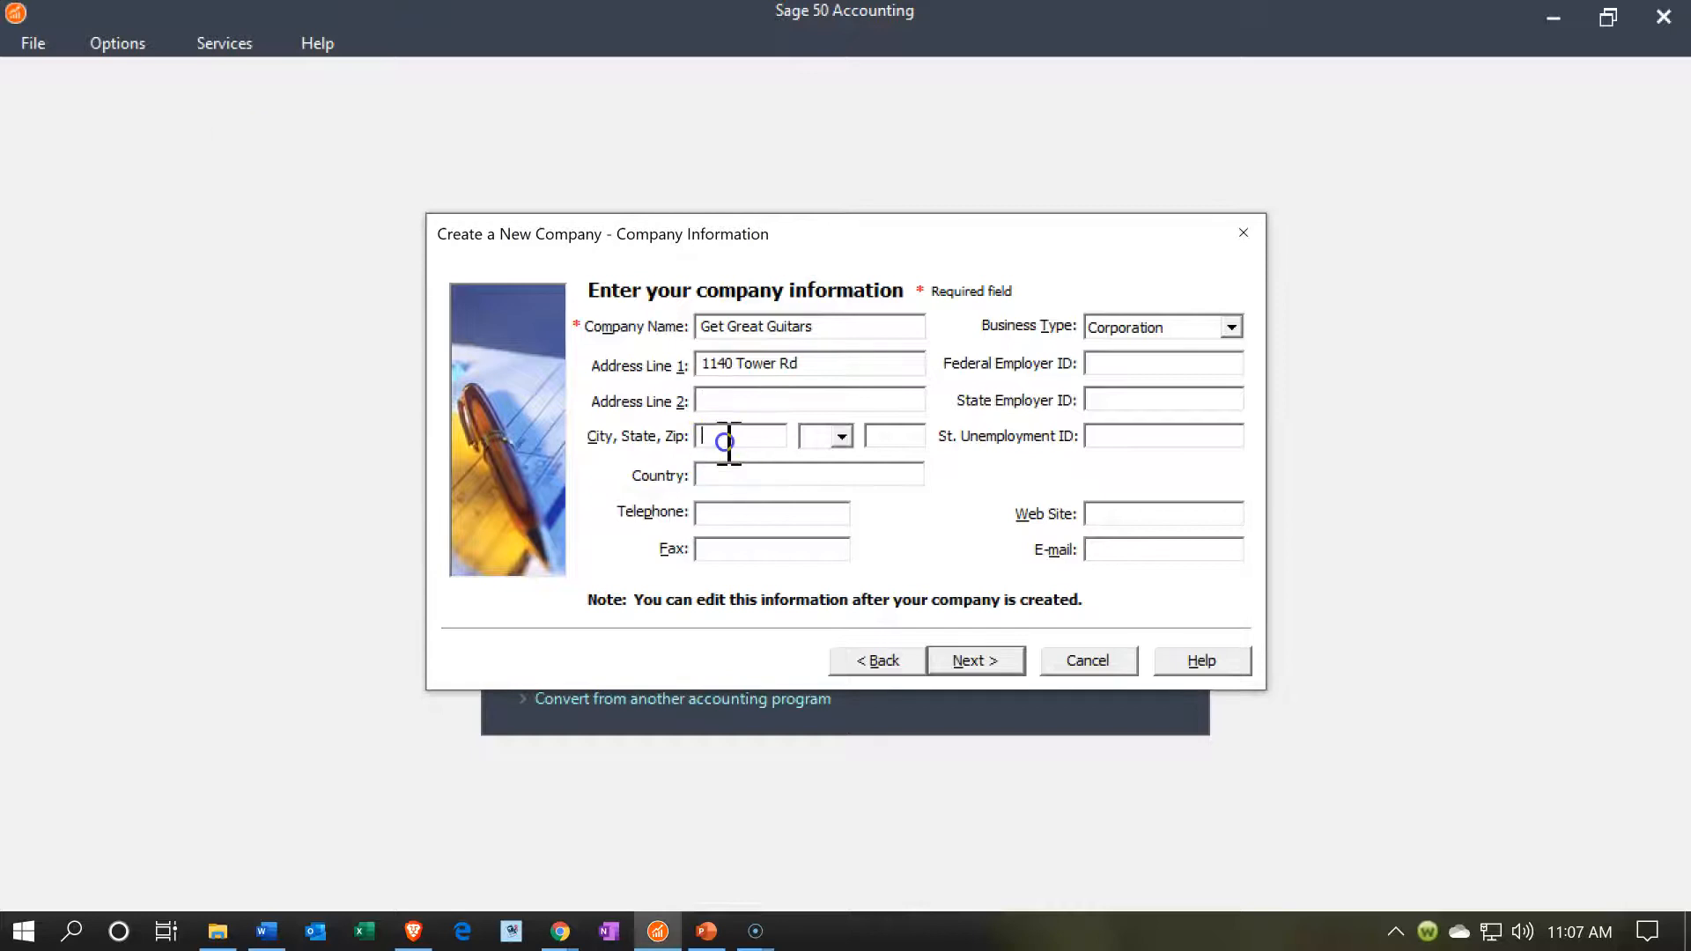
text(Beverly HIll)
key(BackSpace)
key(BackSpace)
key(BackSpace)
text(ill)
click(744, 429)
key(BackSpace)
text(s)
key(Tab)
text(CA)
key(Tab)
text(90210)
key(Tab)
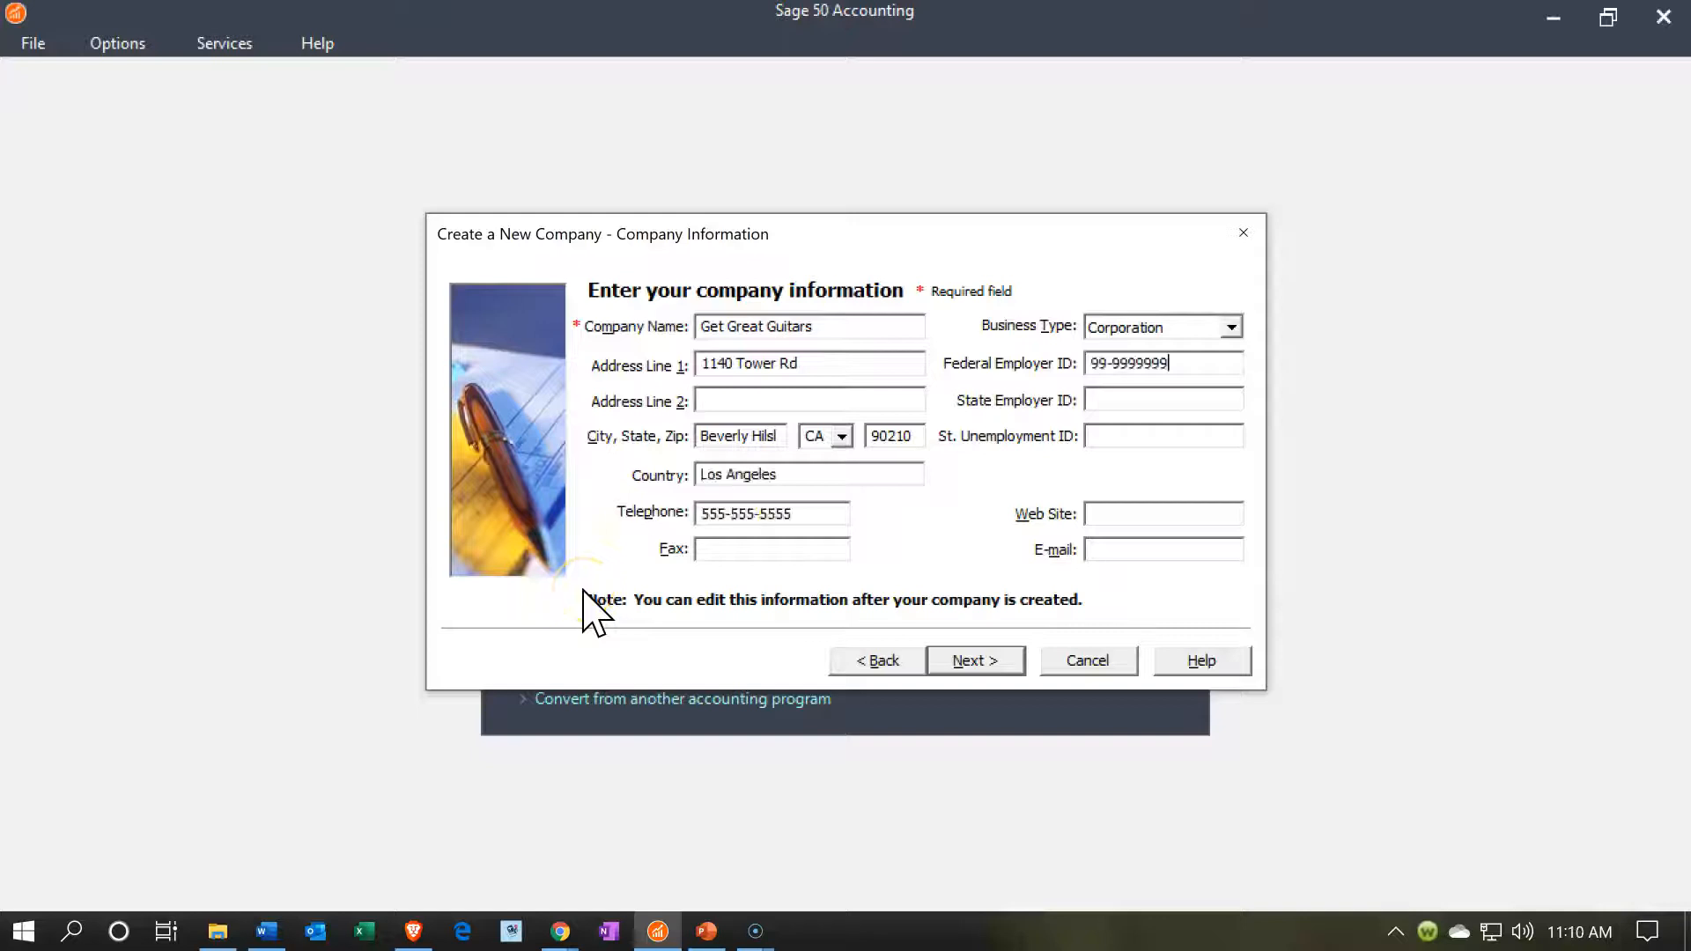
Complete the company information with the telephone number and federal employer ID, and continue to the setup method
click(809, 511)
click(734, 550)
click(1185, 374)
key(Tab)
click(1002, 656)
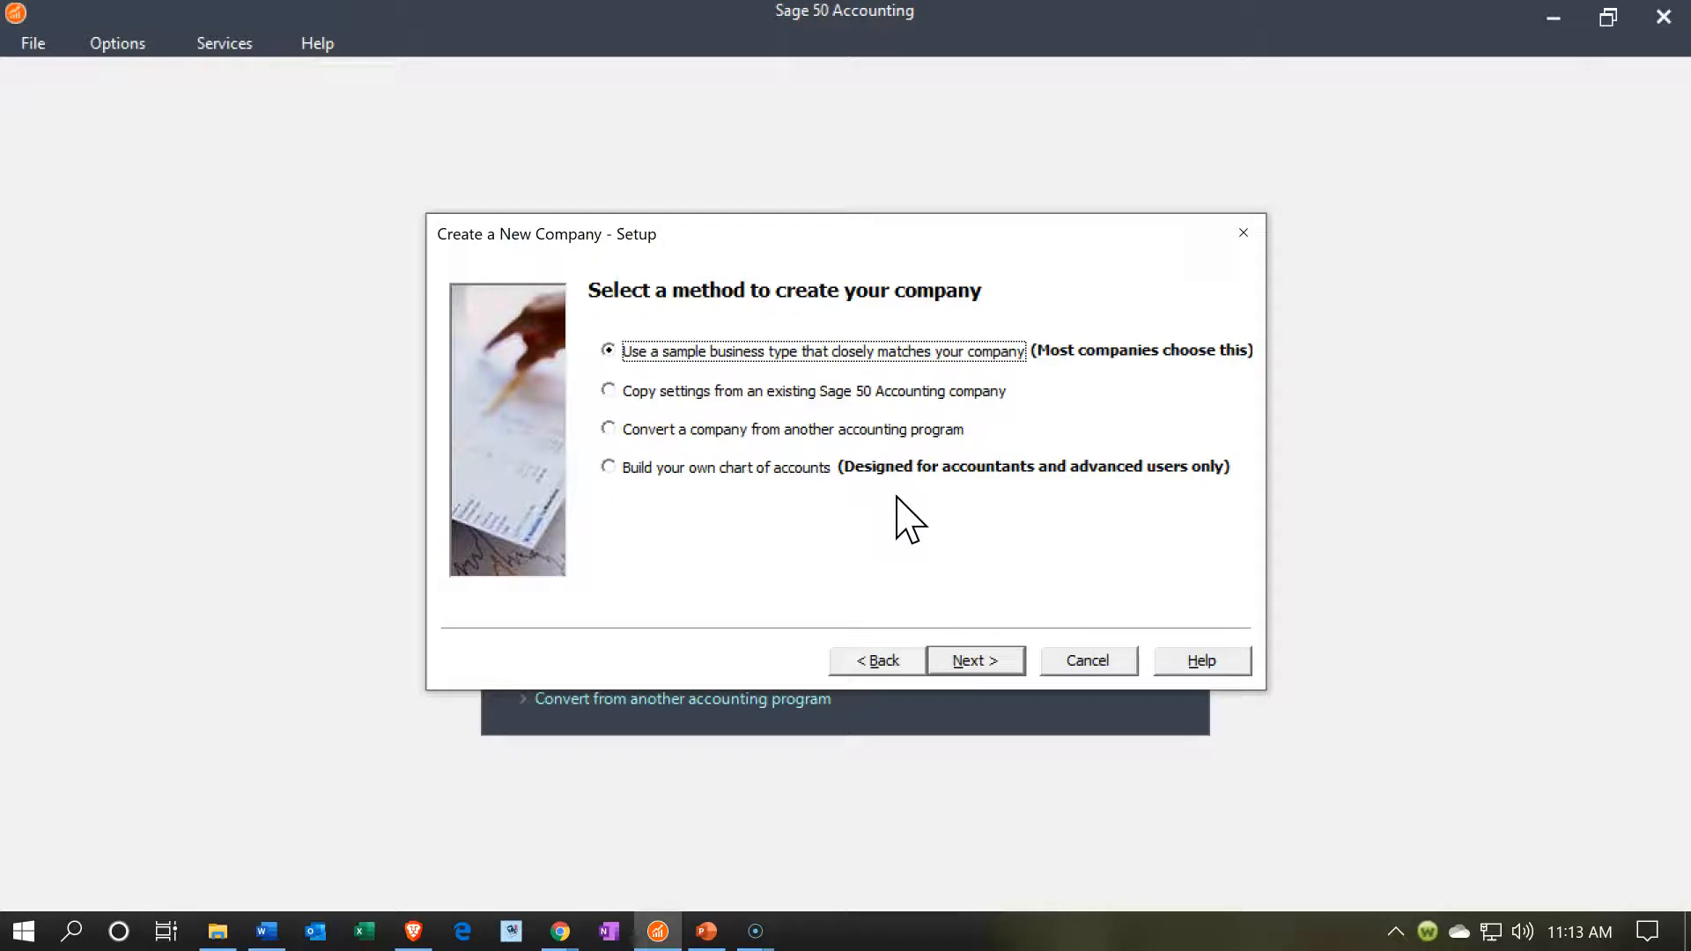
Choose to create the company from a sample business type that closely matches it, and continue
click(1022, 362)
click(968, 663)
click(966, 659)
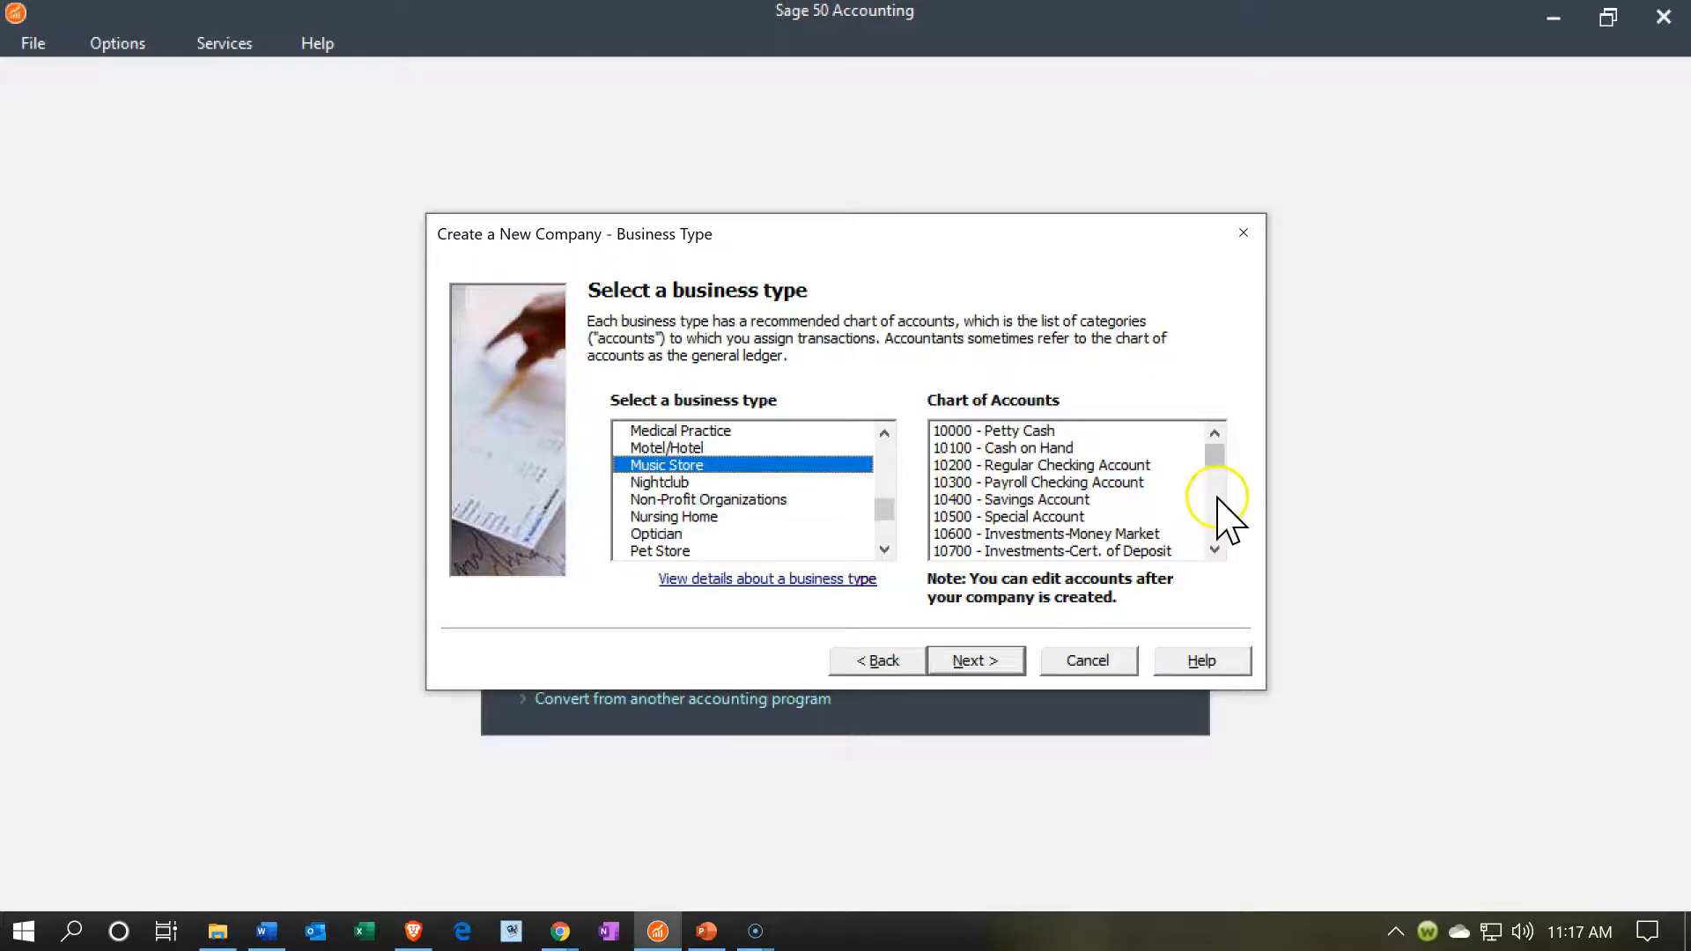
Check the Music Store accounts, and select the simplified Retail Company as the business type instead
click(1214, 550)
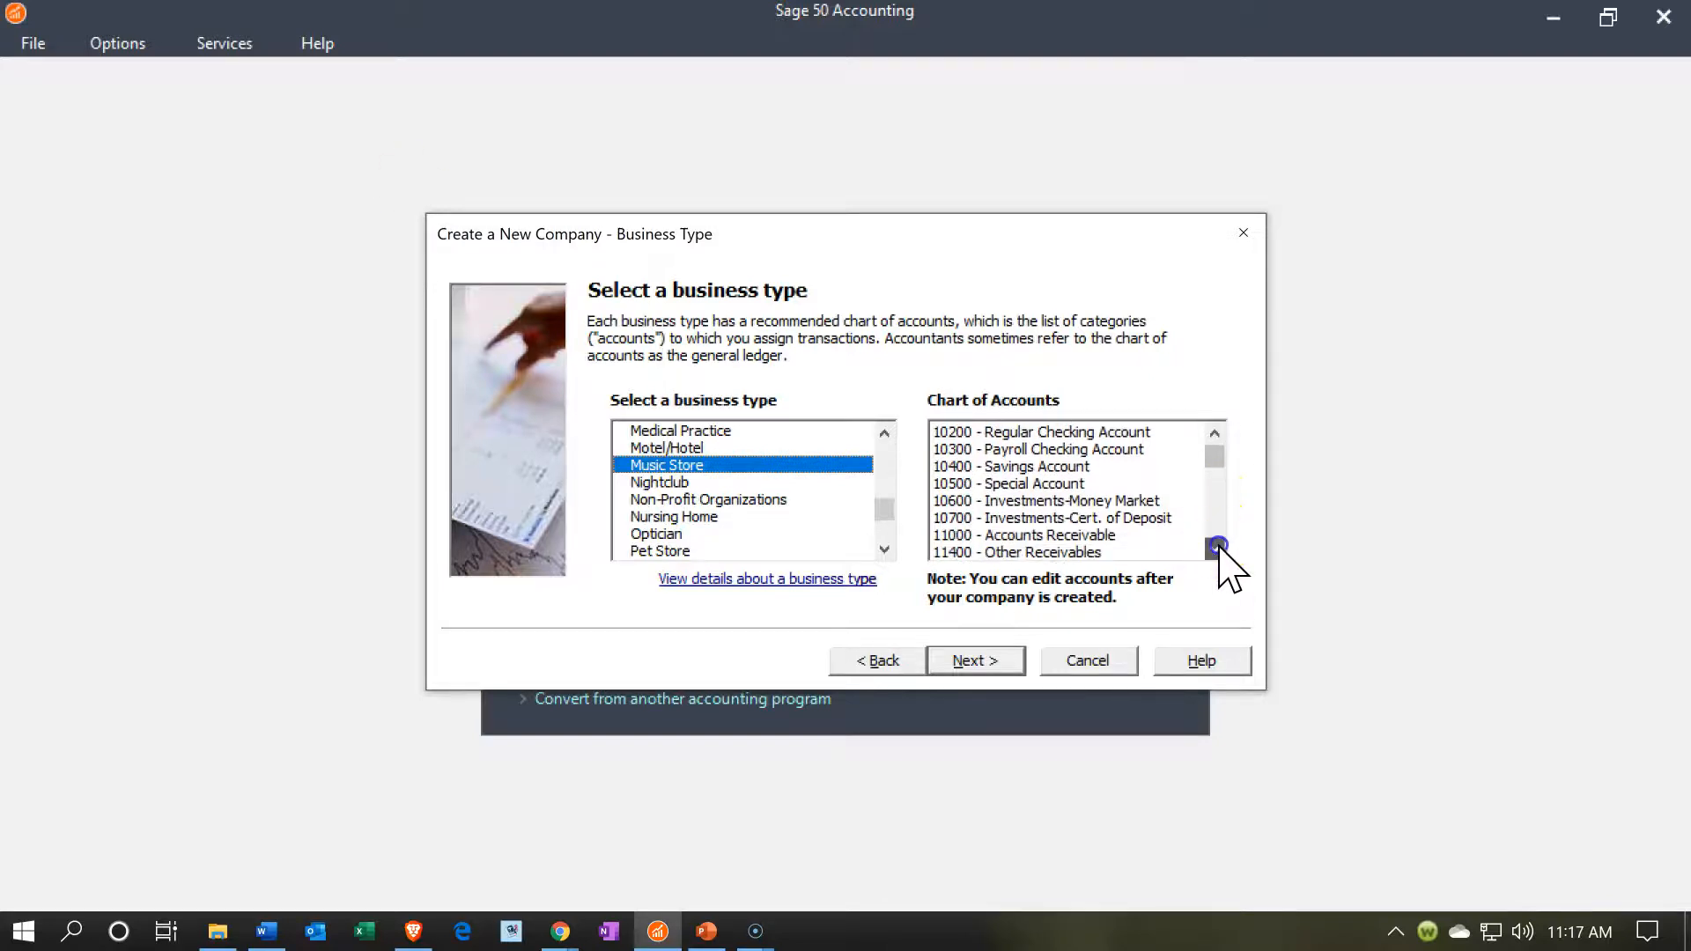
click(1214, 550)
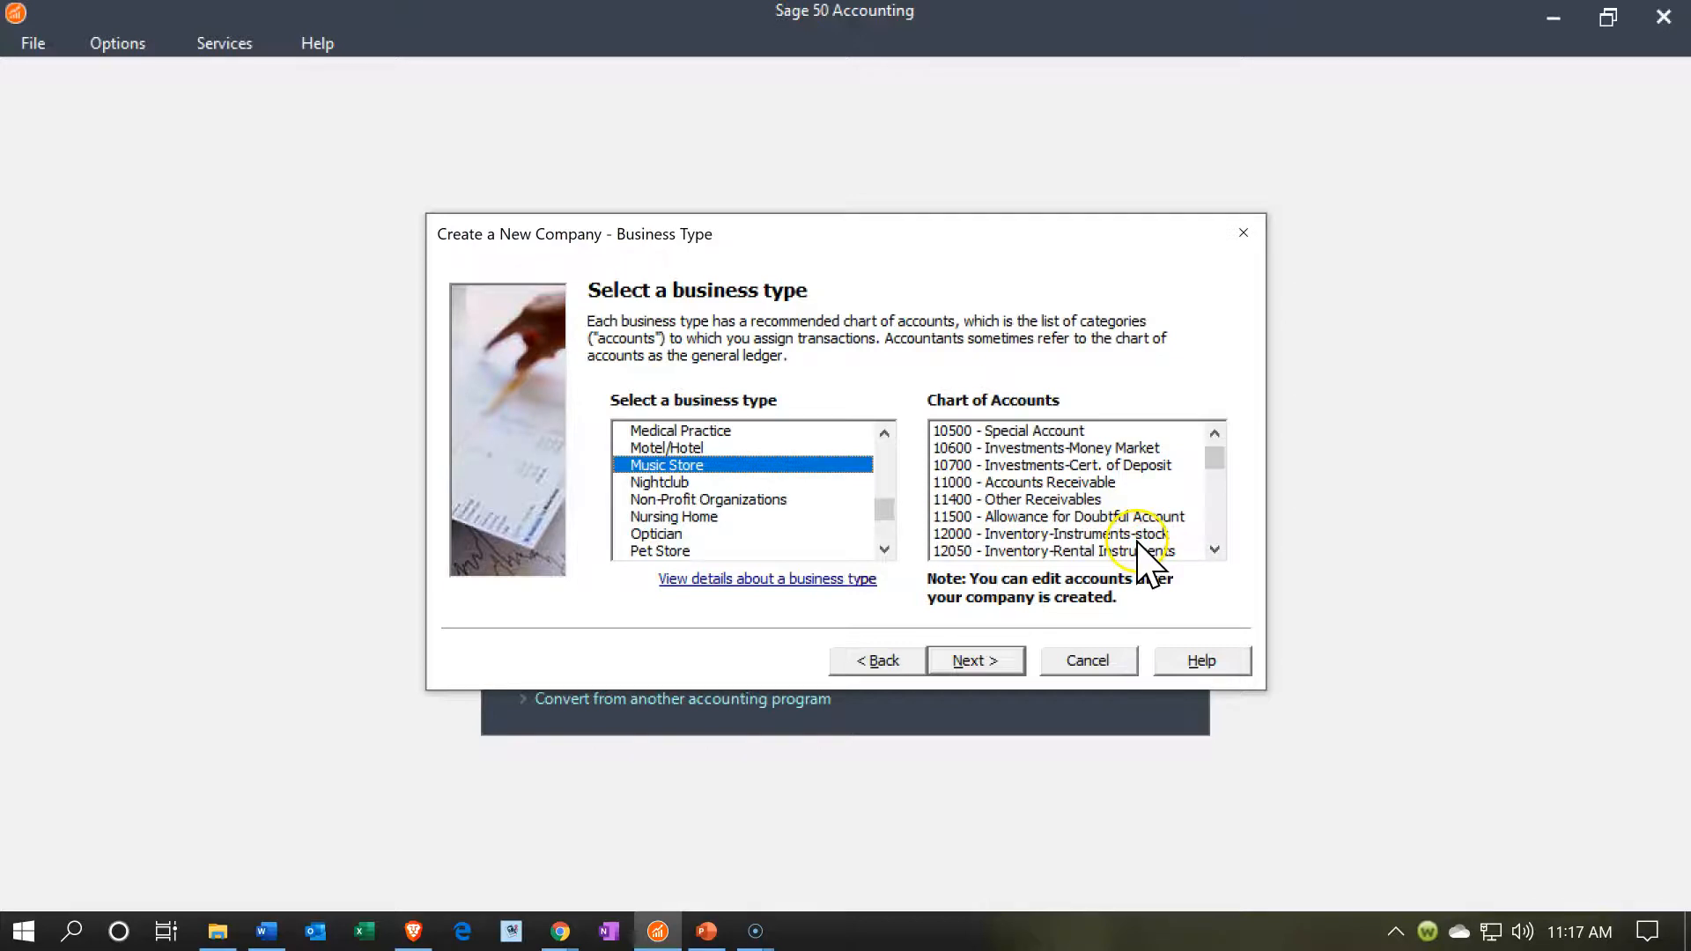
click(1221, 550)
click(1221, 551)
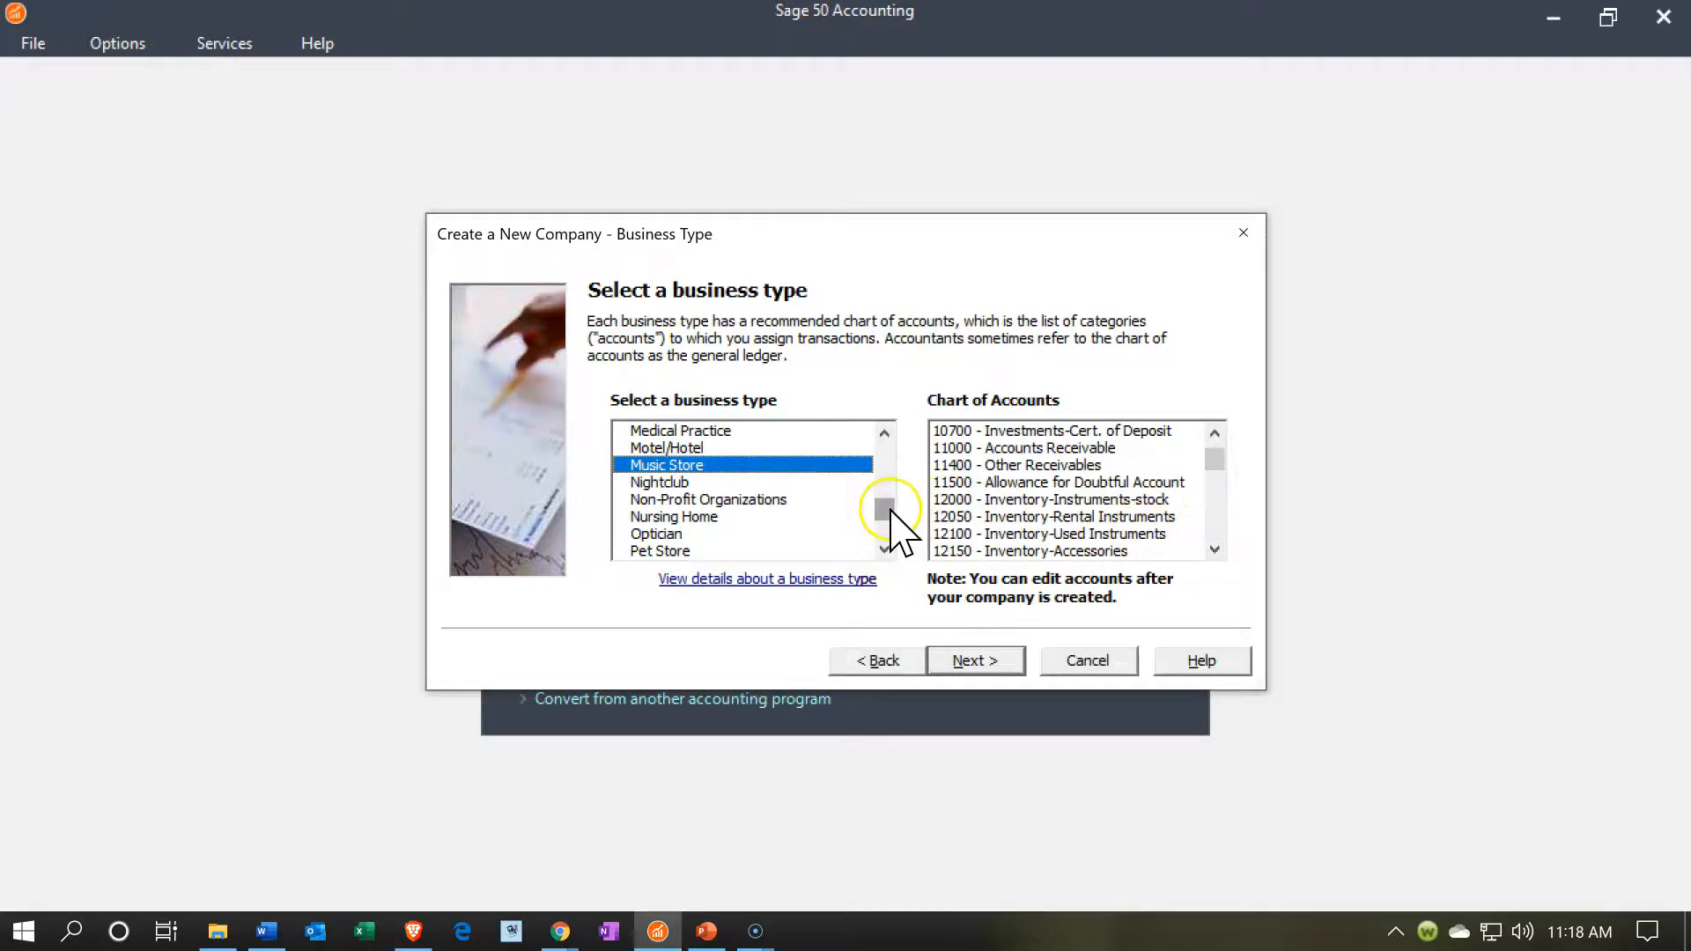
drag(890, 511, 883, 450)
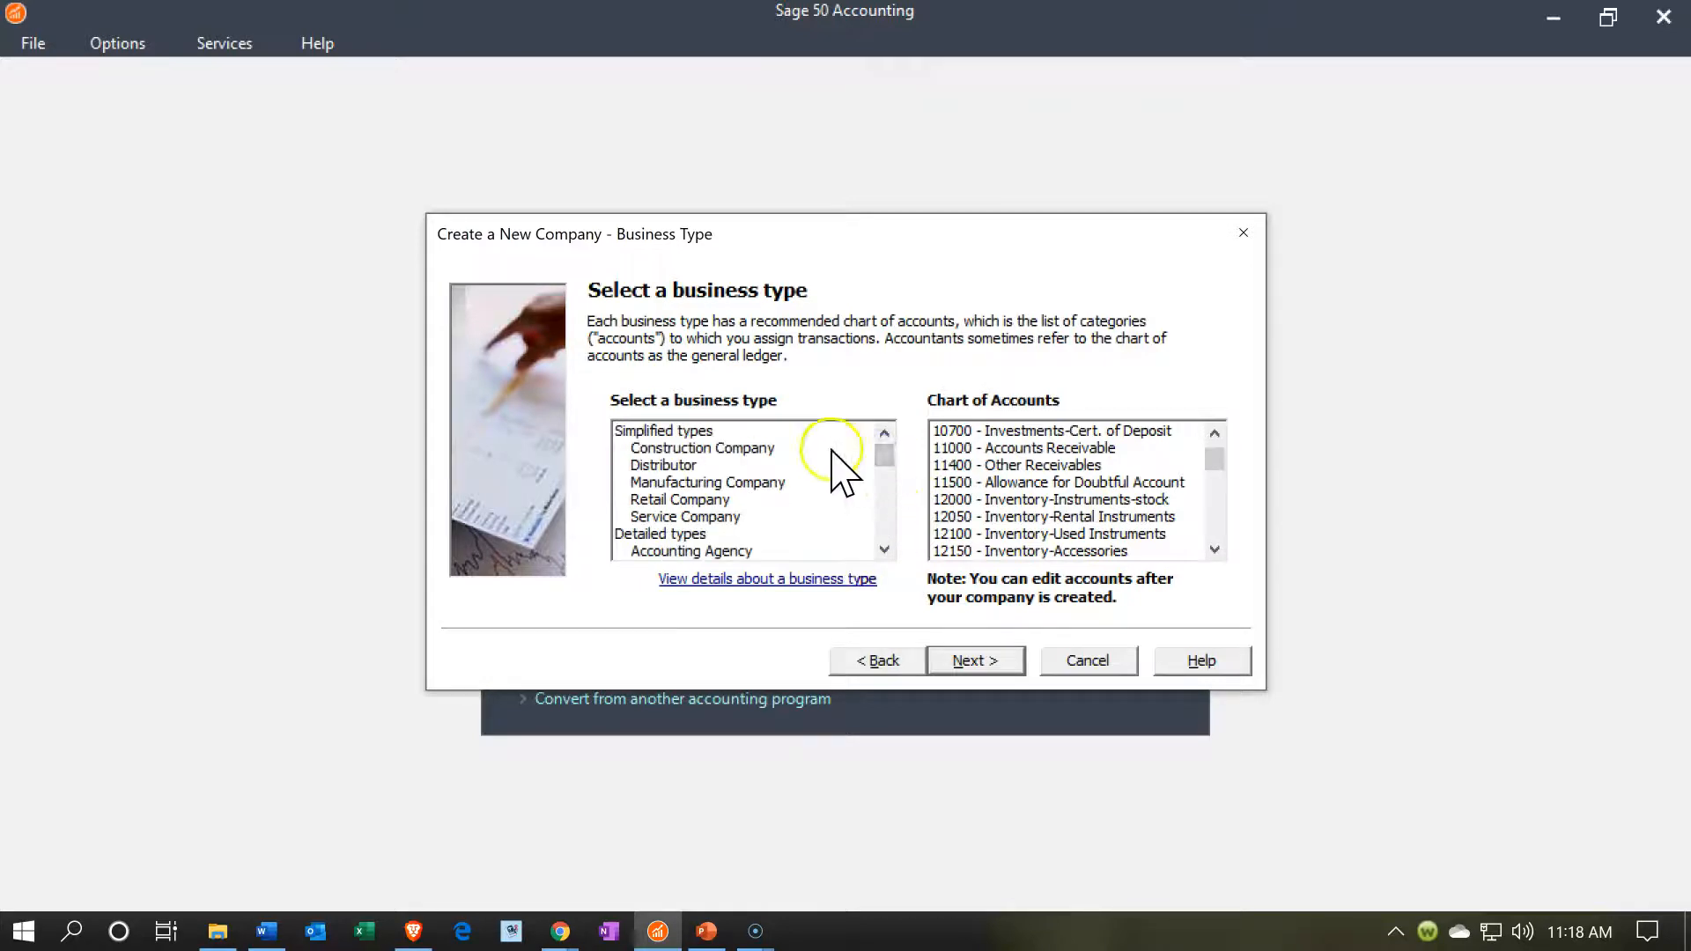
click(705, 499)
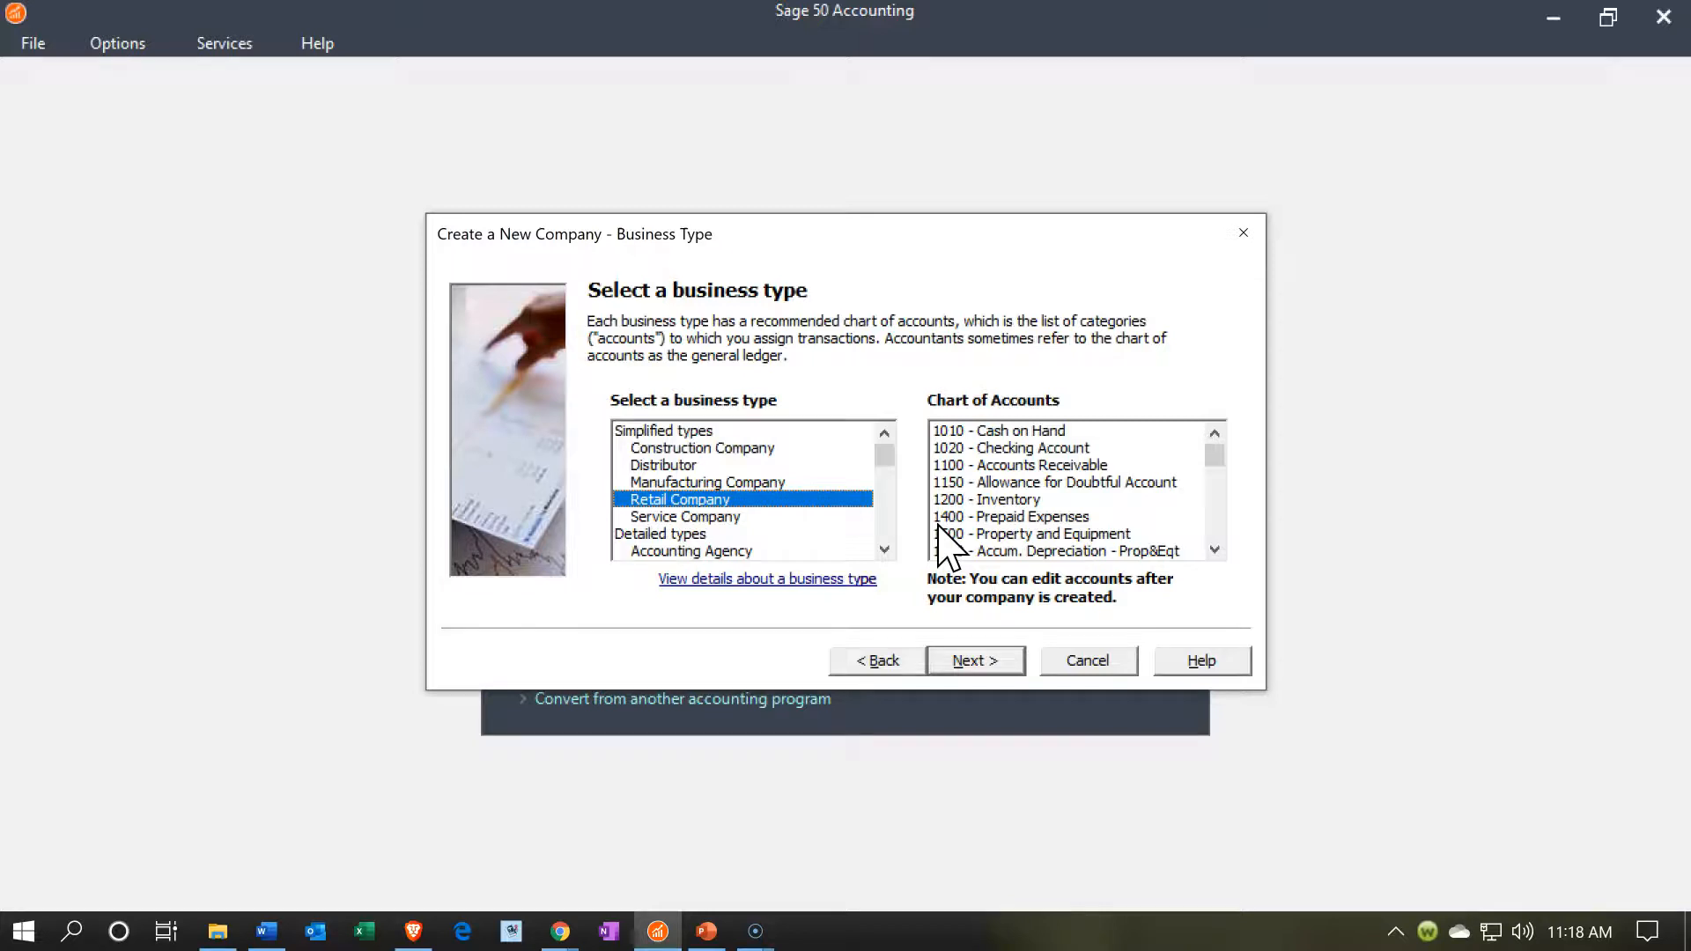
click(770, 501)
click(751, 518)
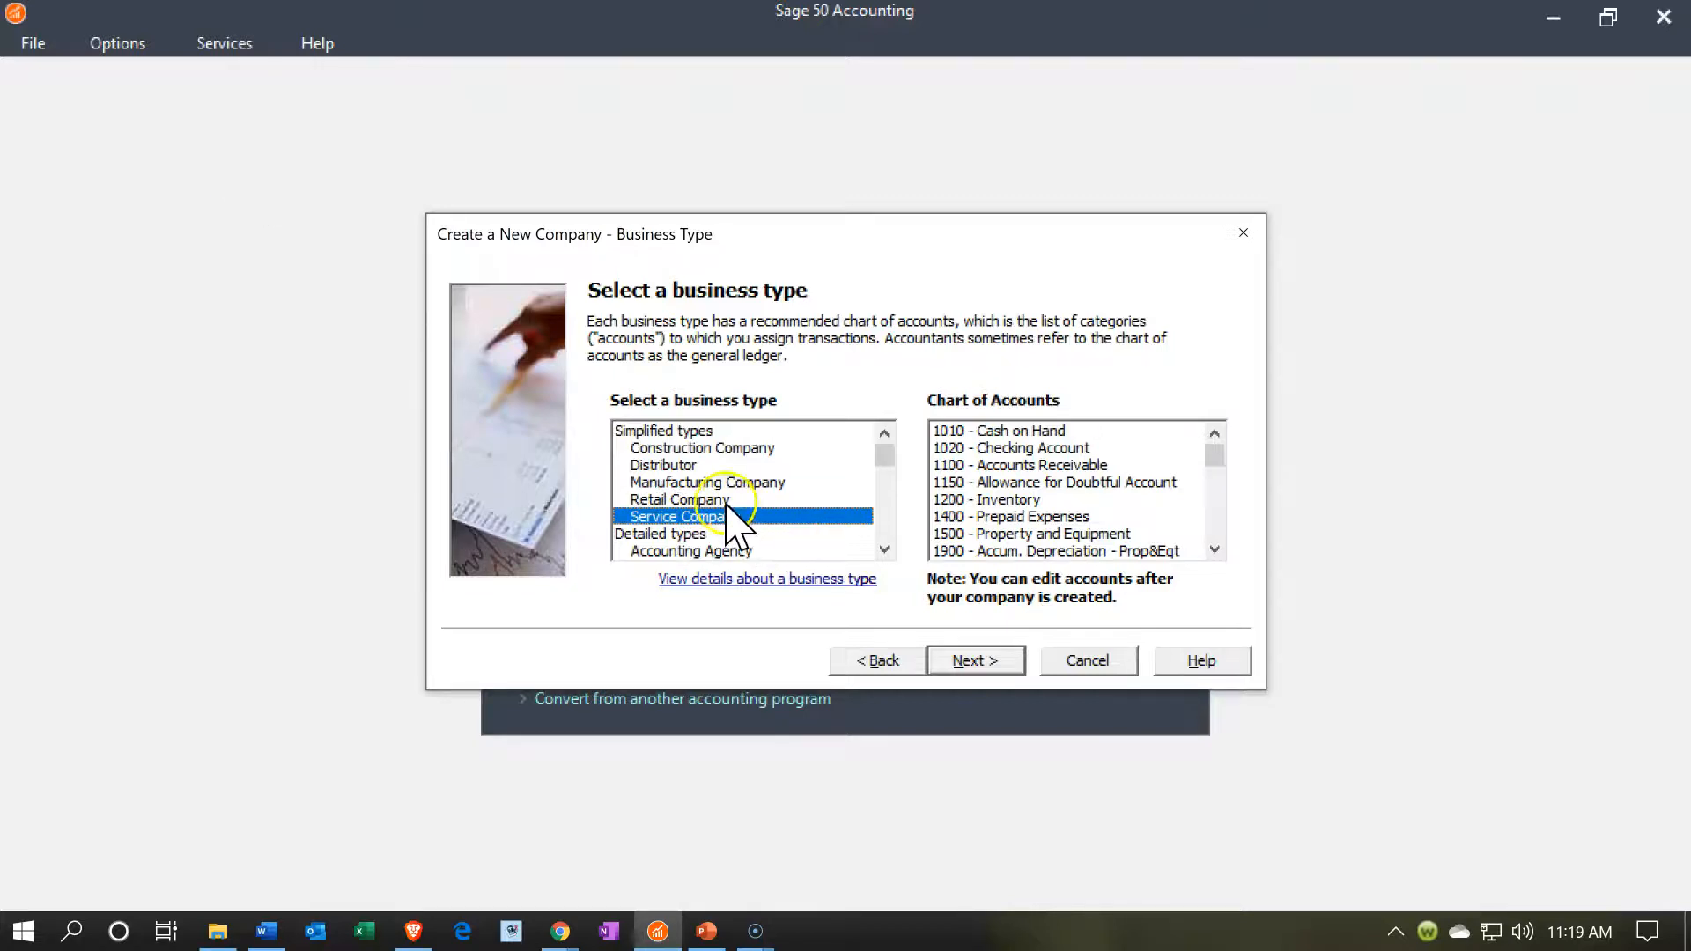
click(687, 499)
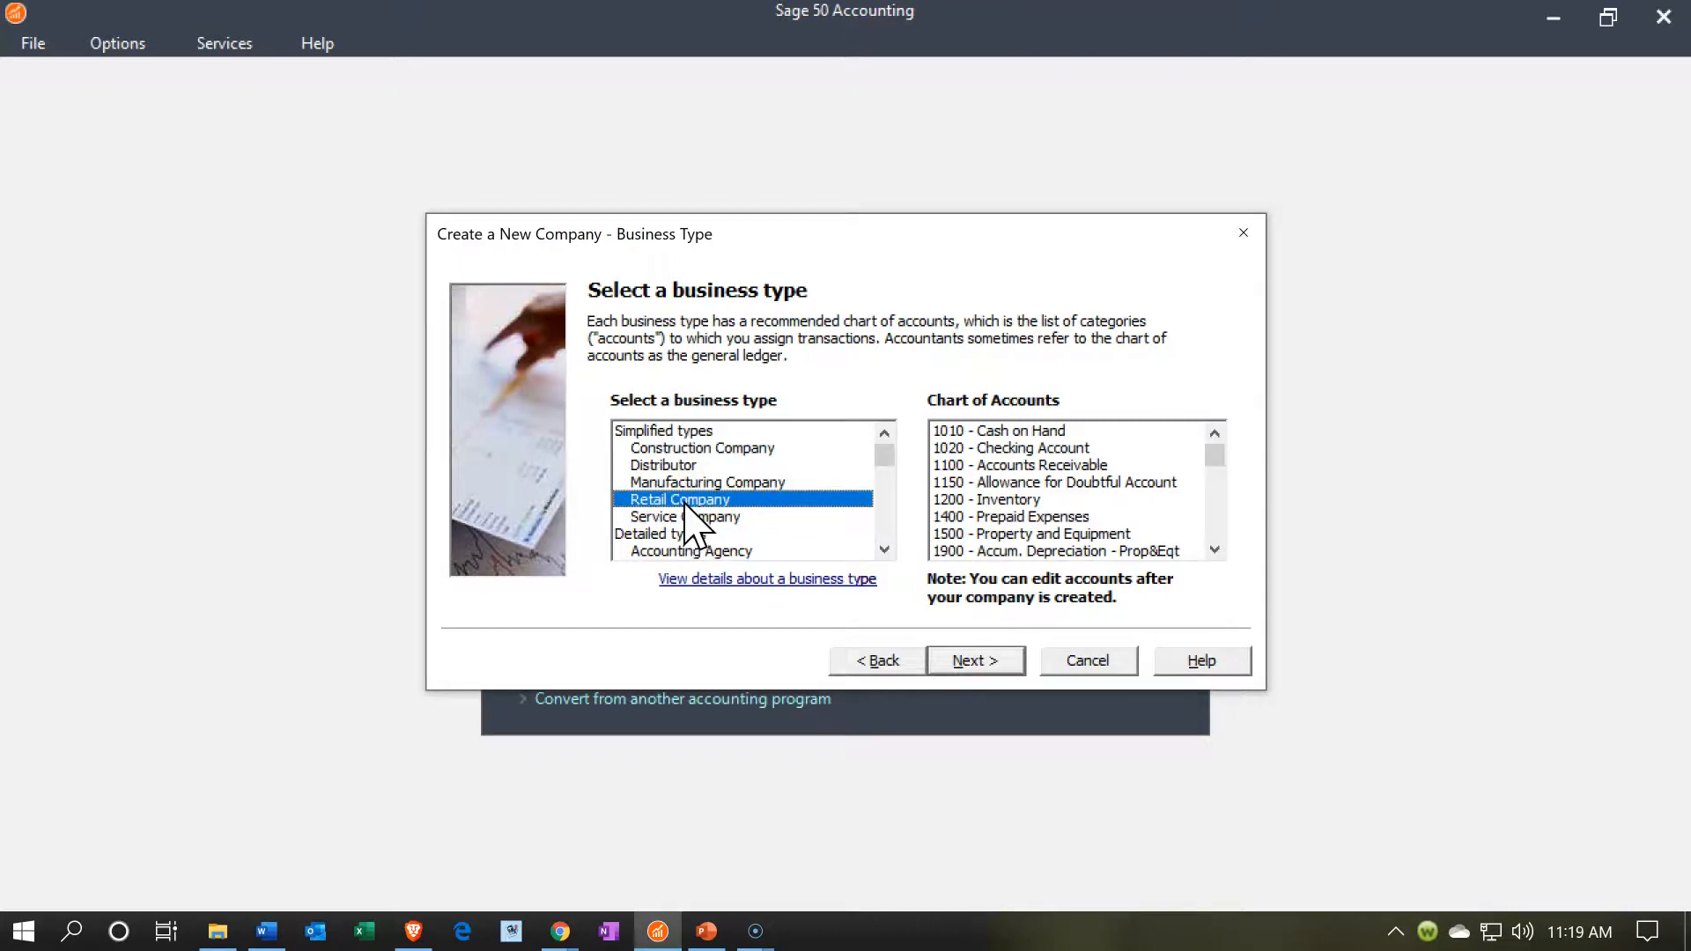
click(663, 490)
Examine the recommended chart of accounts for the Retail Company type, from the asset accounts down to the expenses
click(1215, 550)
click(1213, 548)
click(1213, 548)
click(1213, 548)
click(1213, 548)
click(1213, 548)
click(1213, 548)
click(1213, 547)
click(1213, 548)
click(1213, 548)
click(1213, 548)
click(1213, 548)
click(1213, 548)
click(1213, 548)
click(1213, 548)
click(1213, 548)
click(1213, 548)
click(1213, 548)
click(1213, 548)
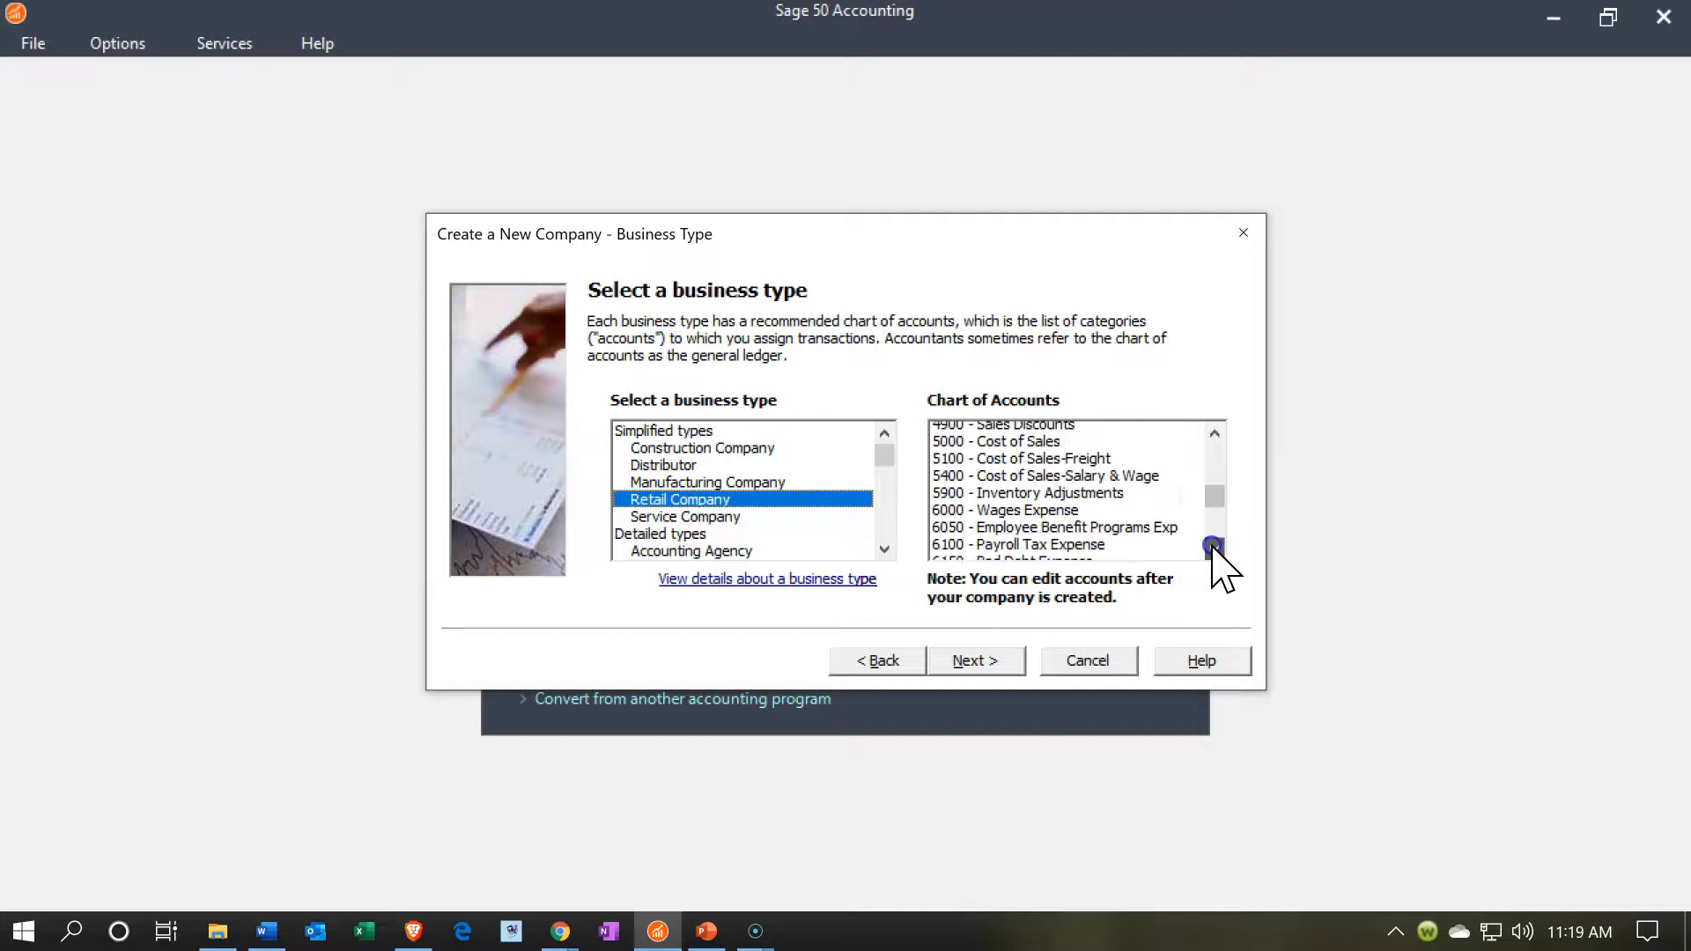
click(1213, 548)
click(1213, 548)
click(1213, 548)
click(1213, 548)
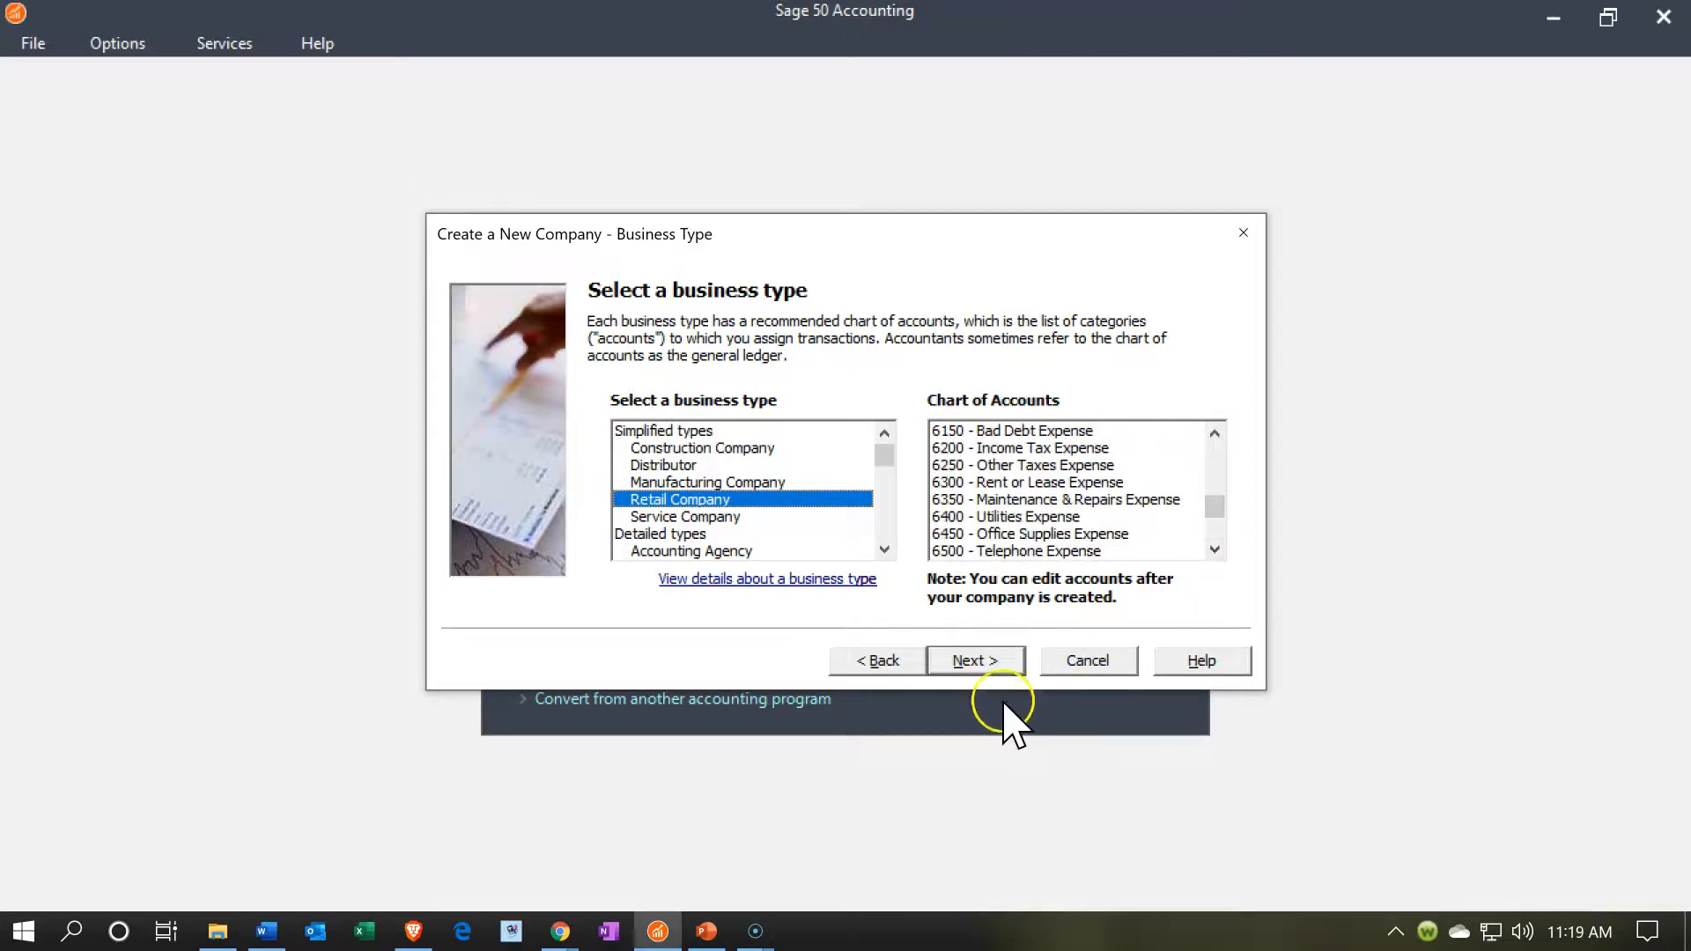
Accept the Retail Company business type and keep Accrual as the accounting method
click(975, 662)
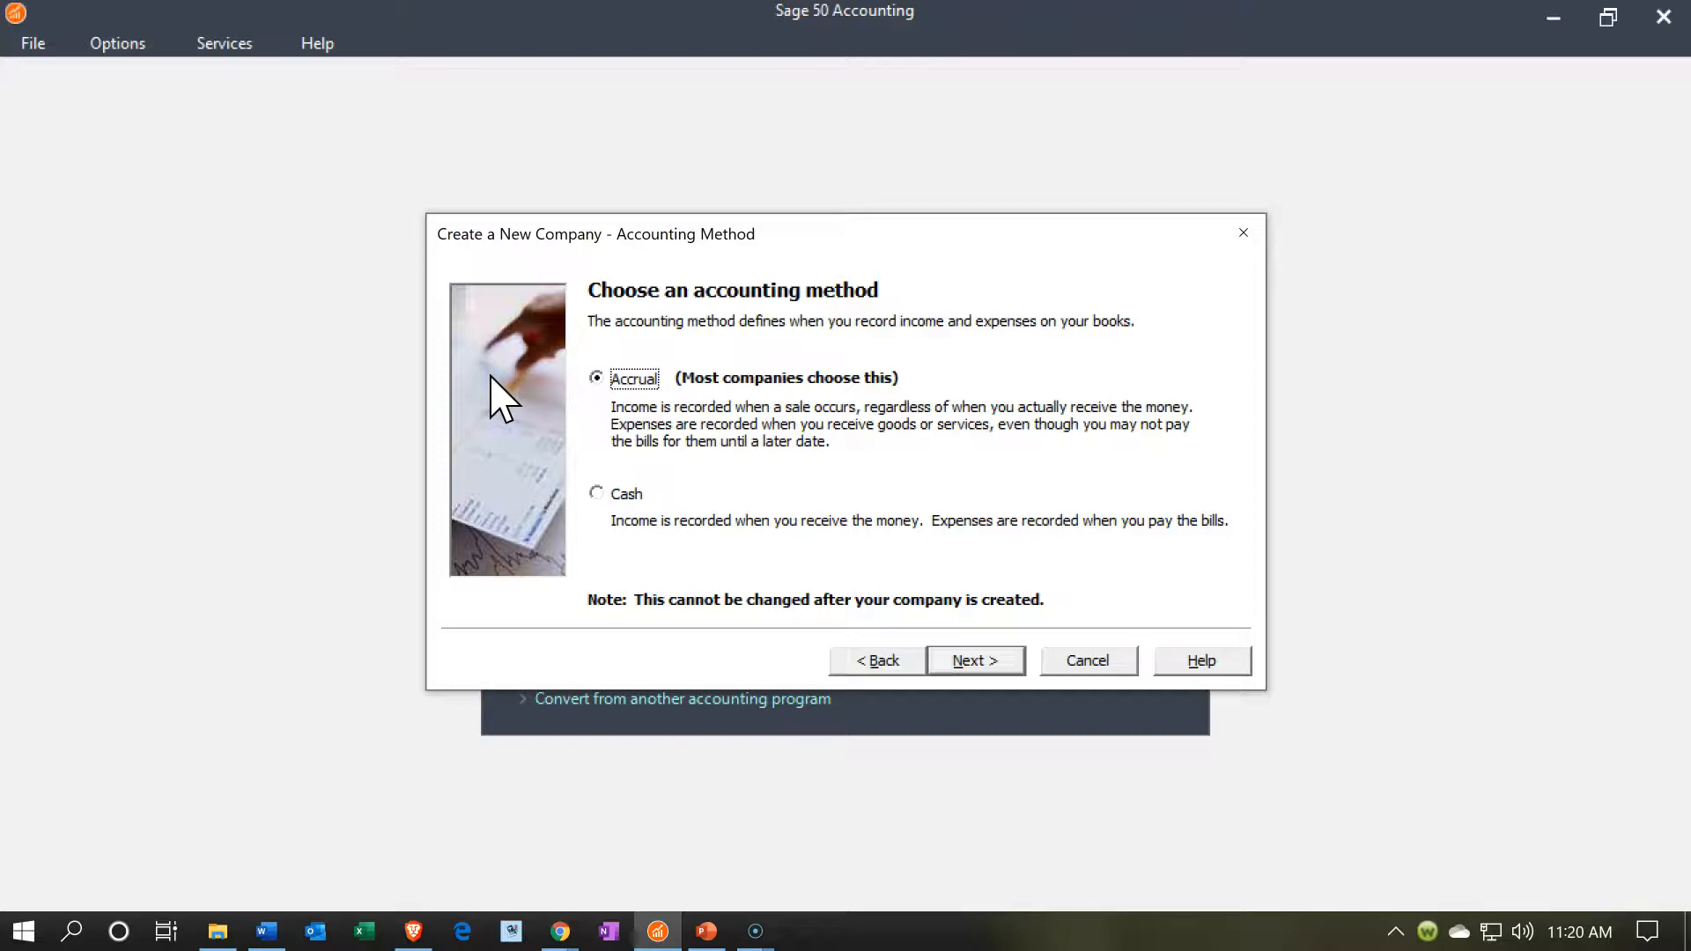
click(546, 398)
click(562, 489)
click(989, 666)
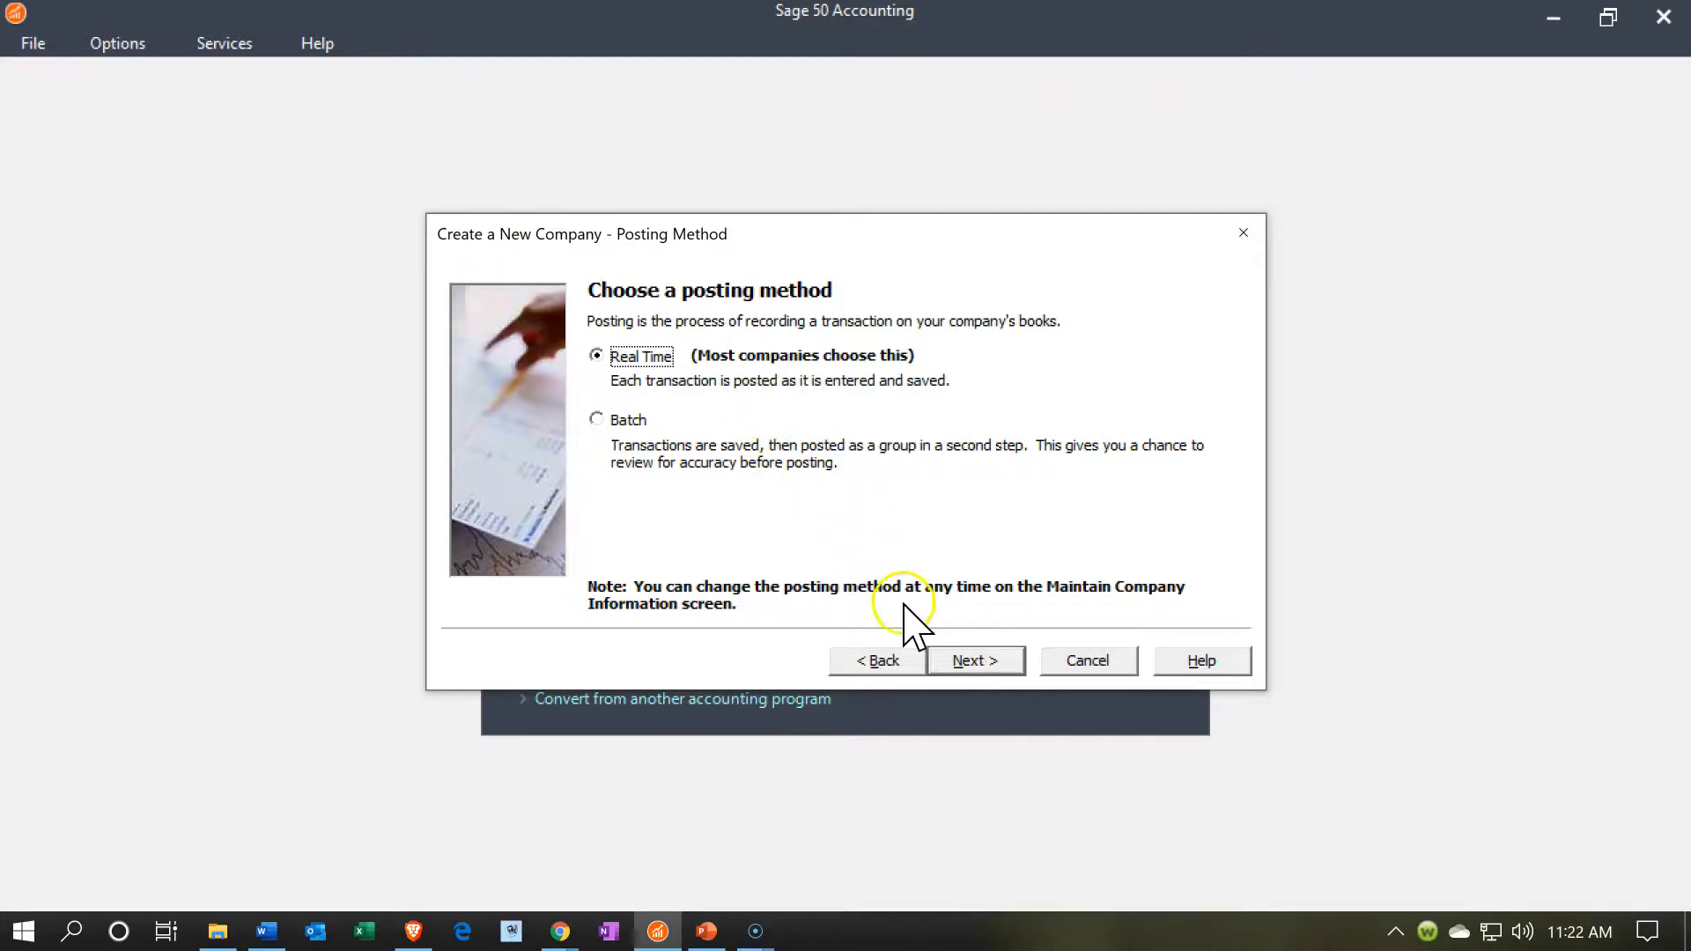
Keep Real Time as the posting method and 12 monthly accounting periods per year
click(972, 661)
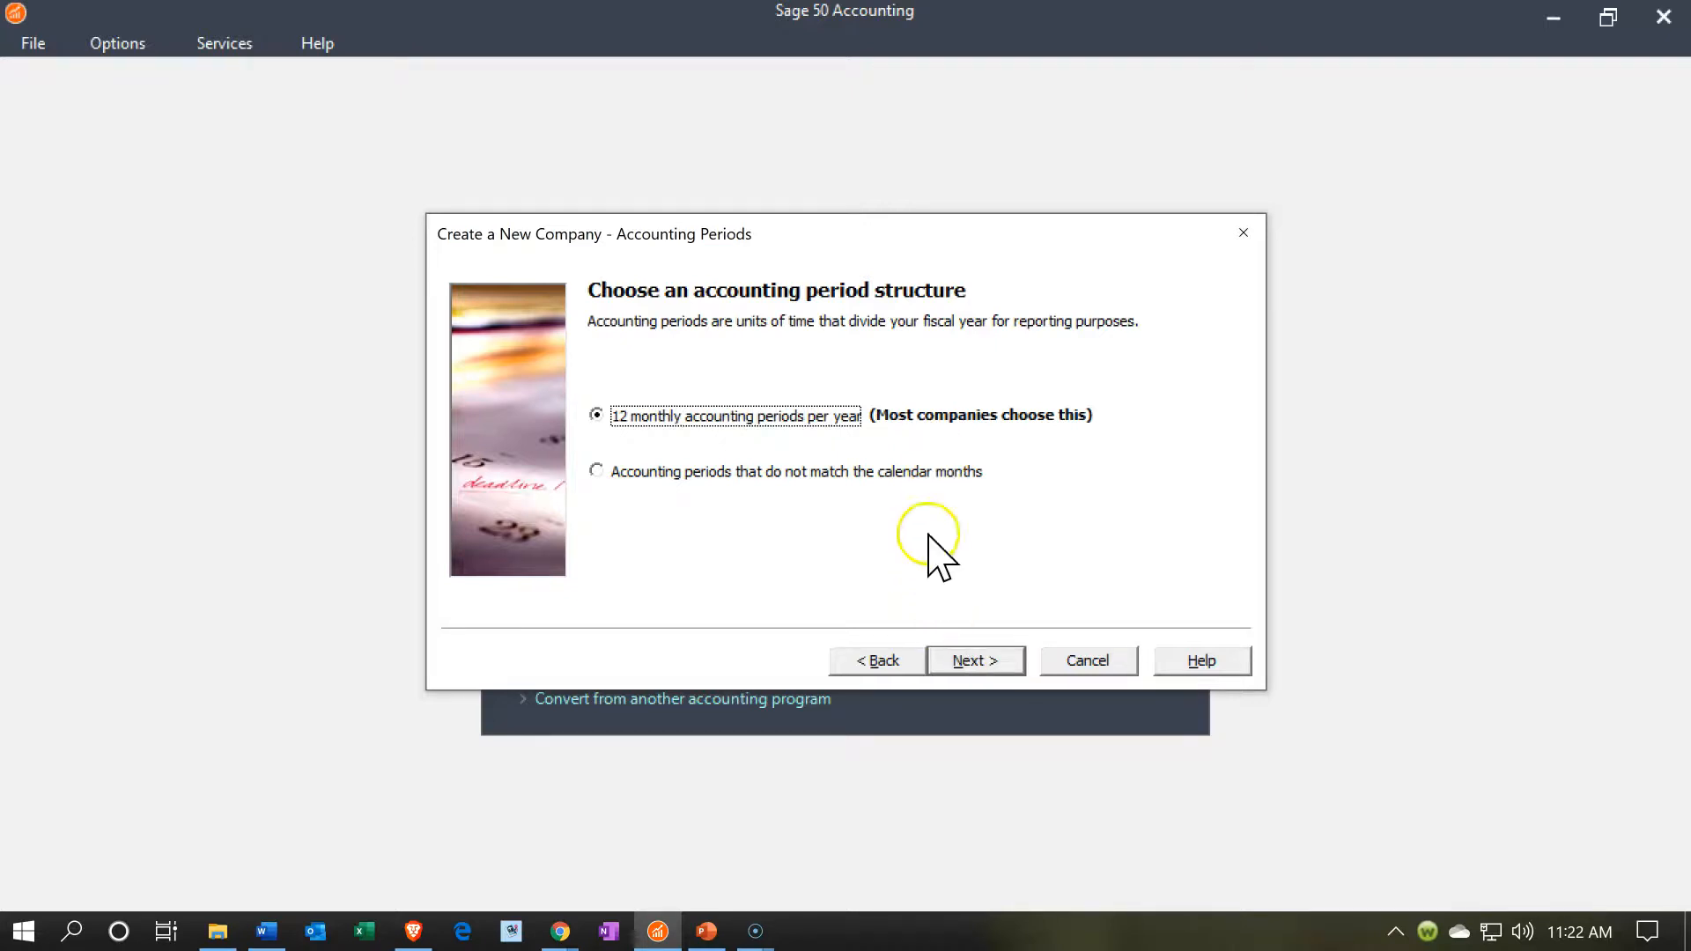
click(972, 665)
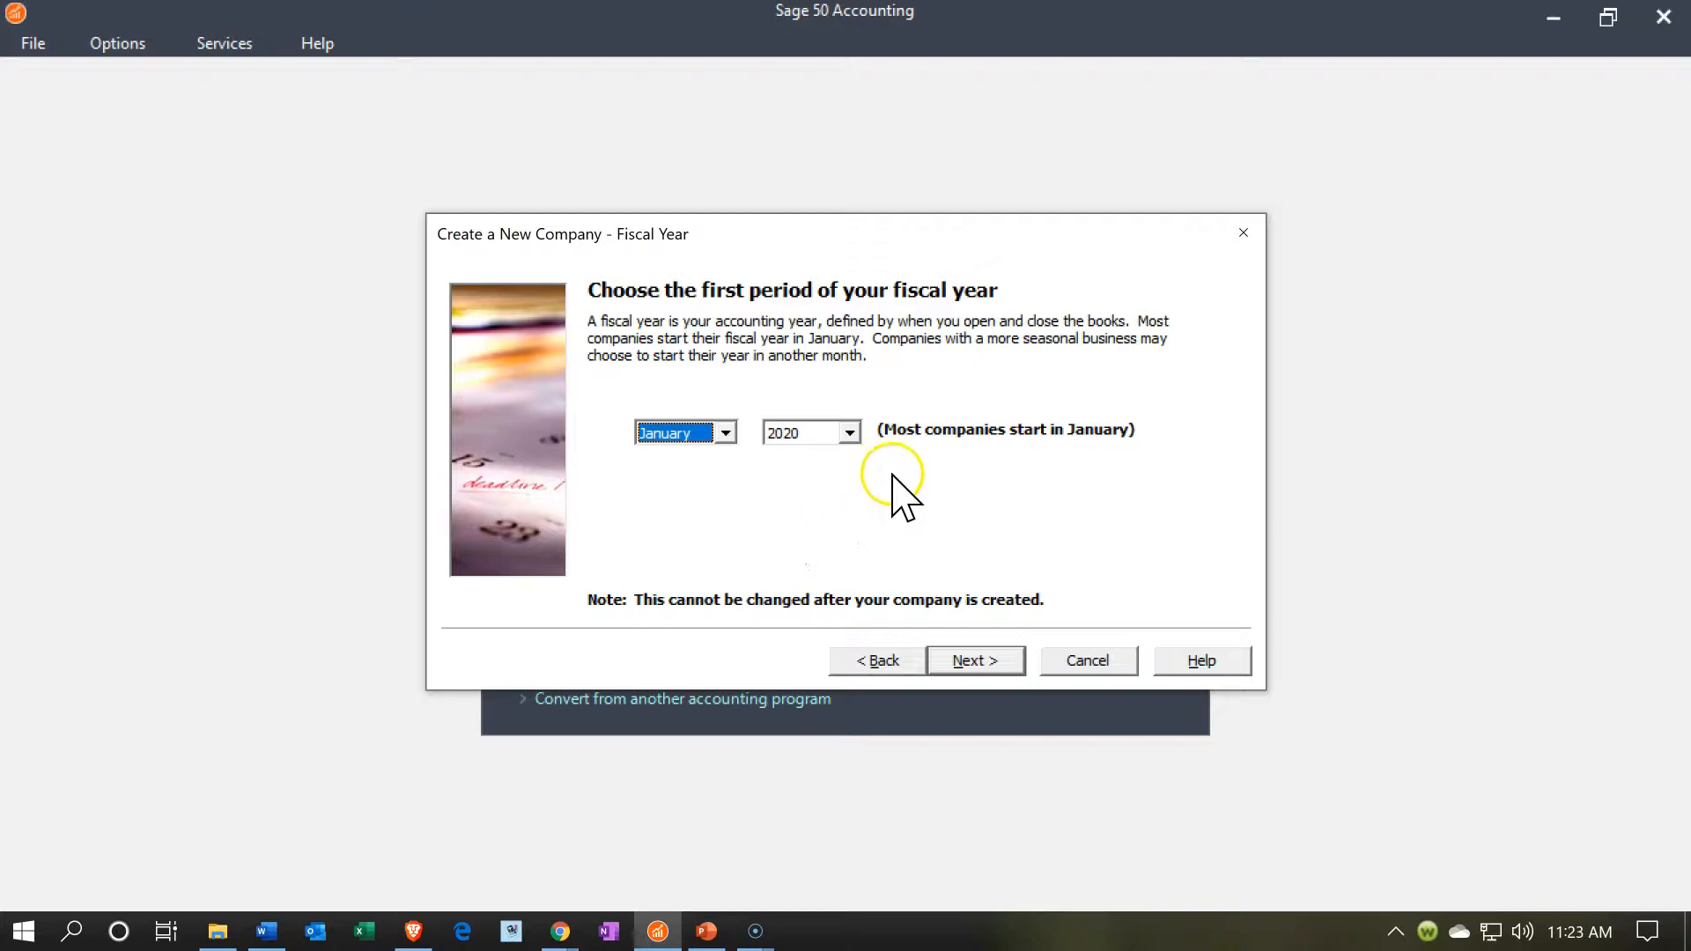
Accept January 2020 as the first period of the fiscal year and finish creating the company
click(954, 662)
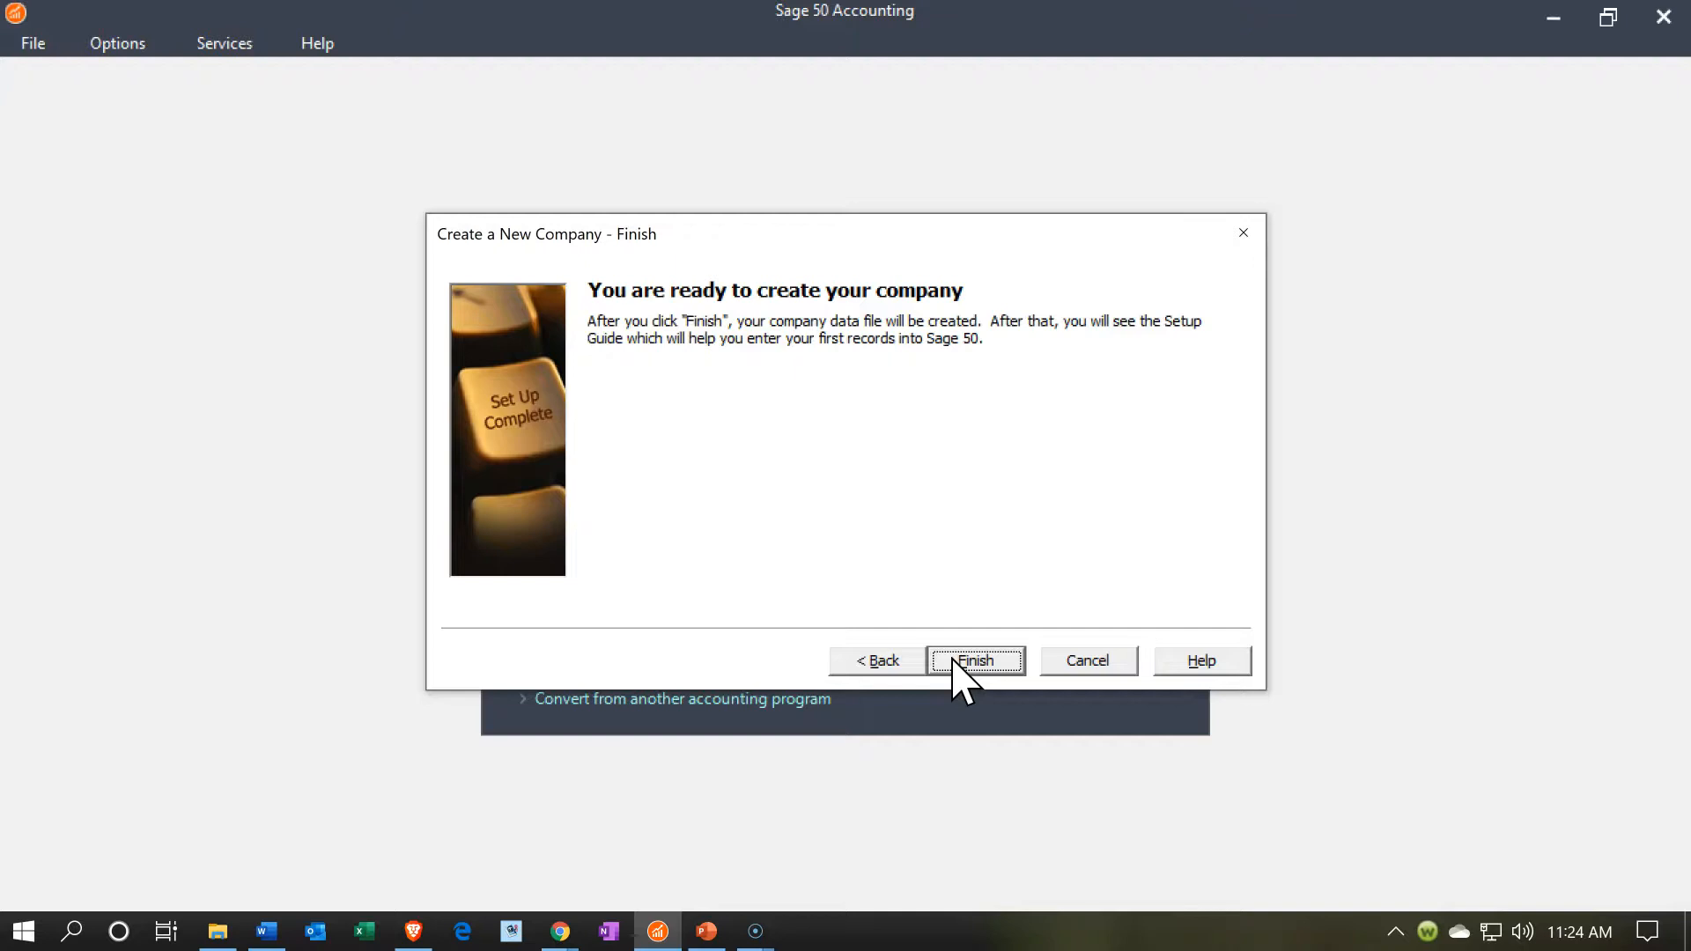
click(954, 665)
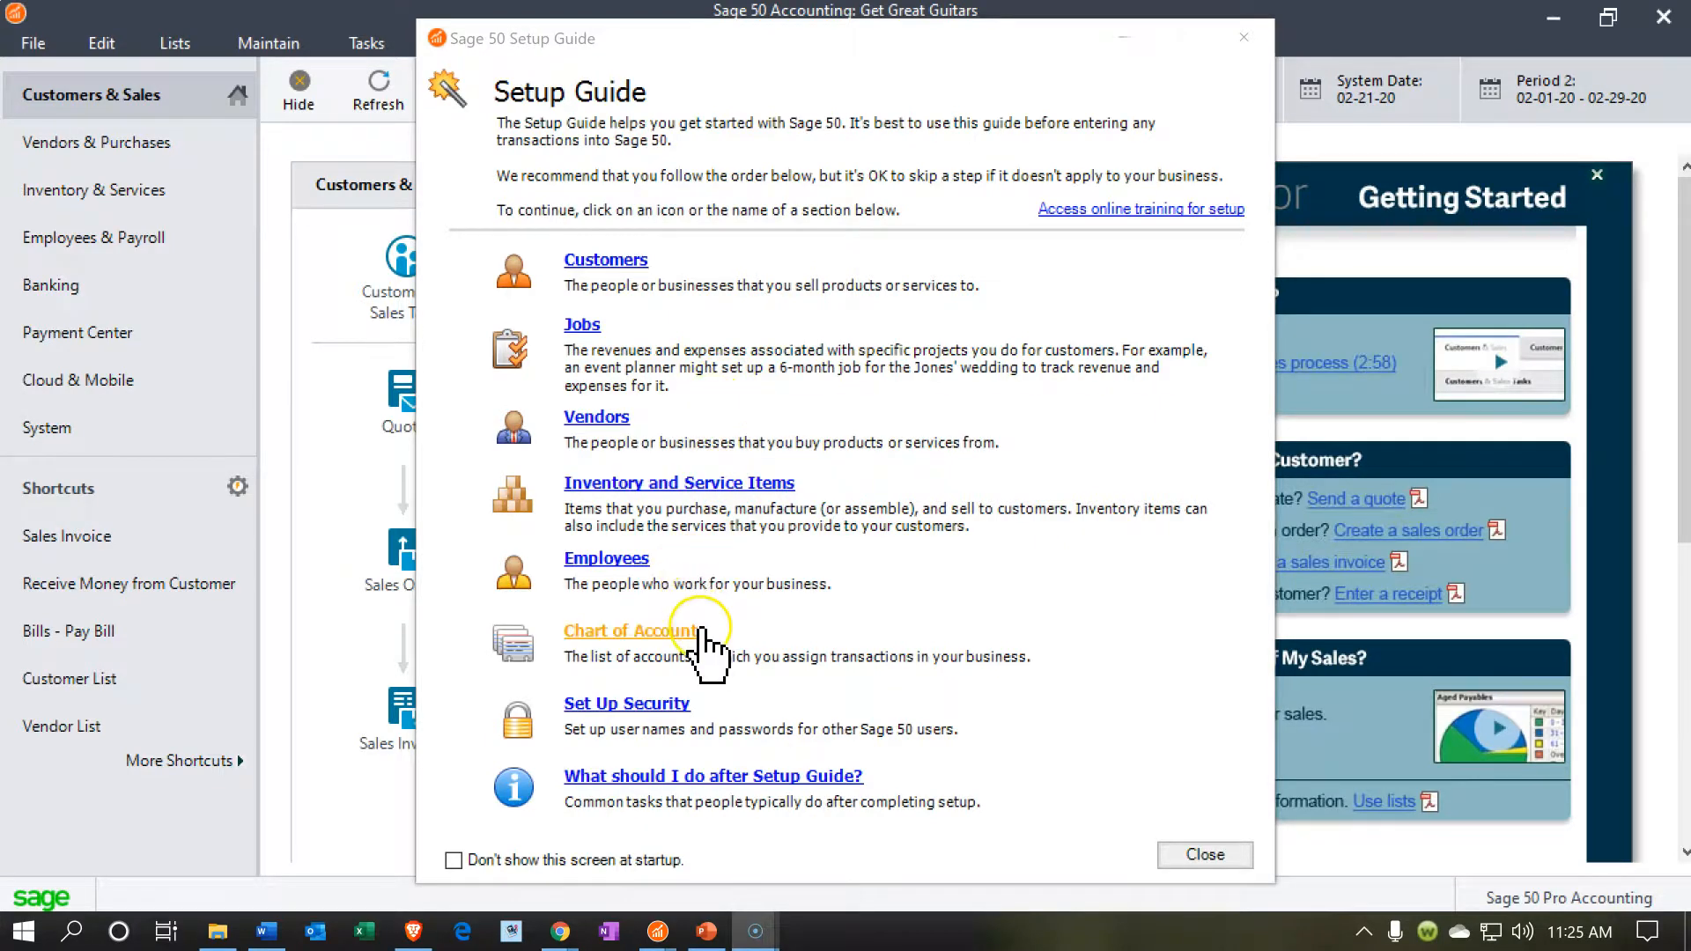
Exit the Setup Guide of the new company
click(1255, 40)
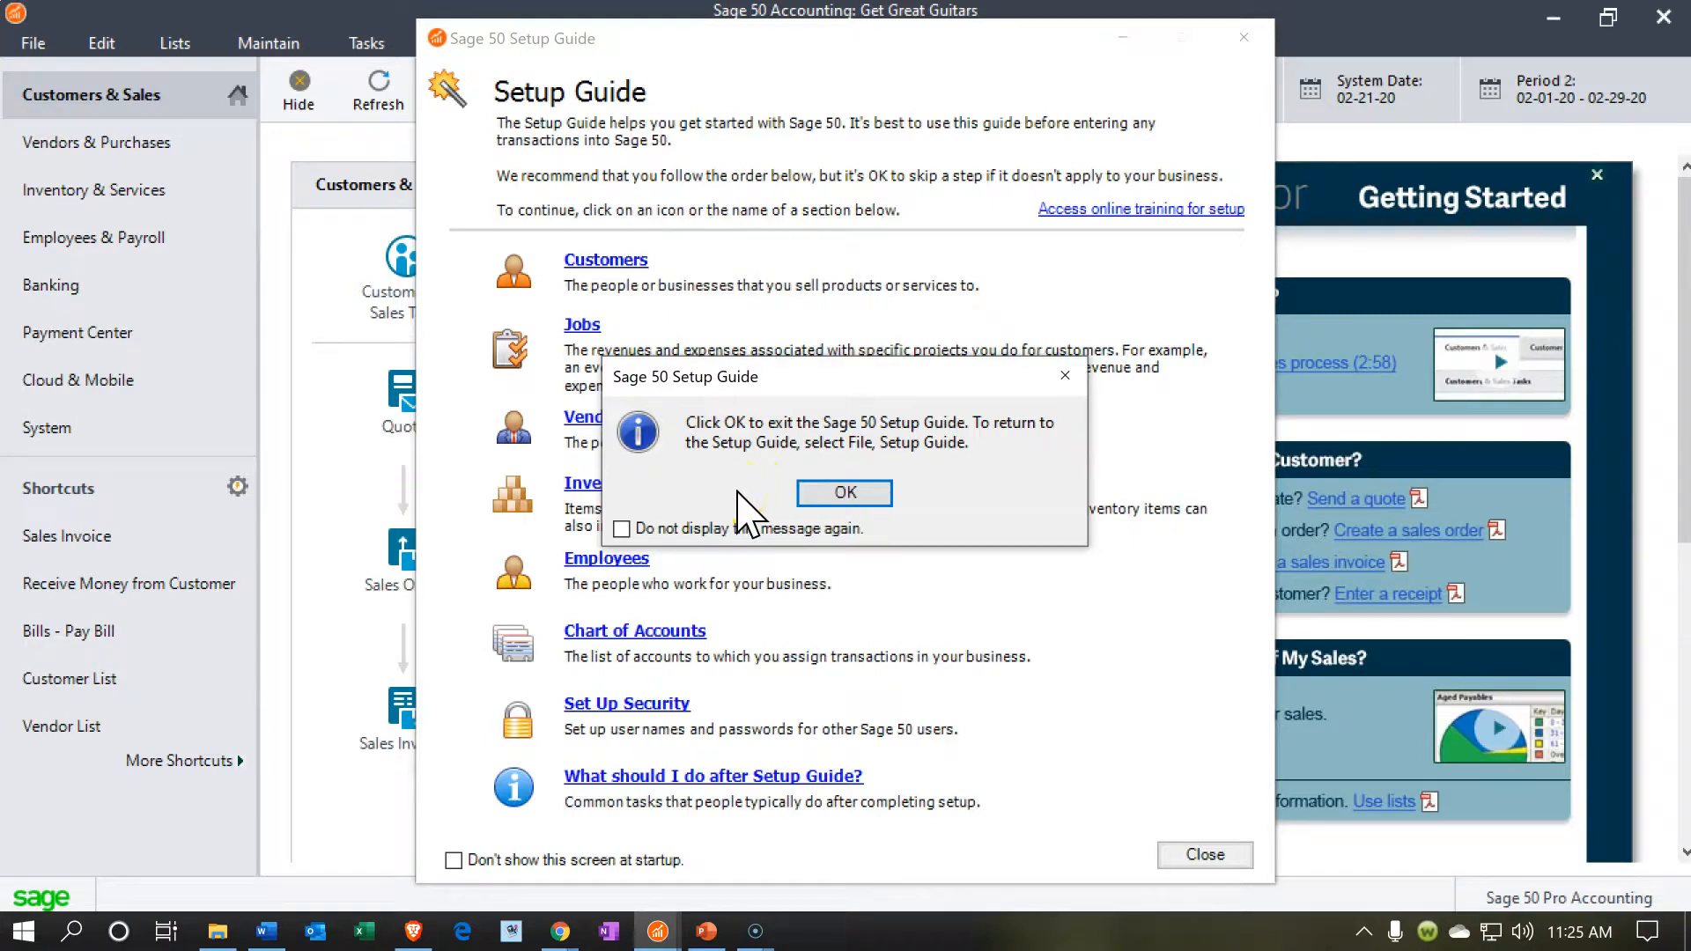
click(844, 493)
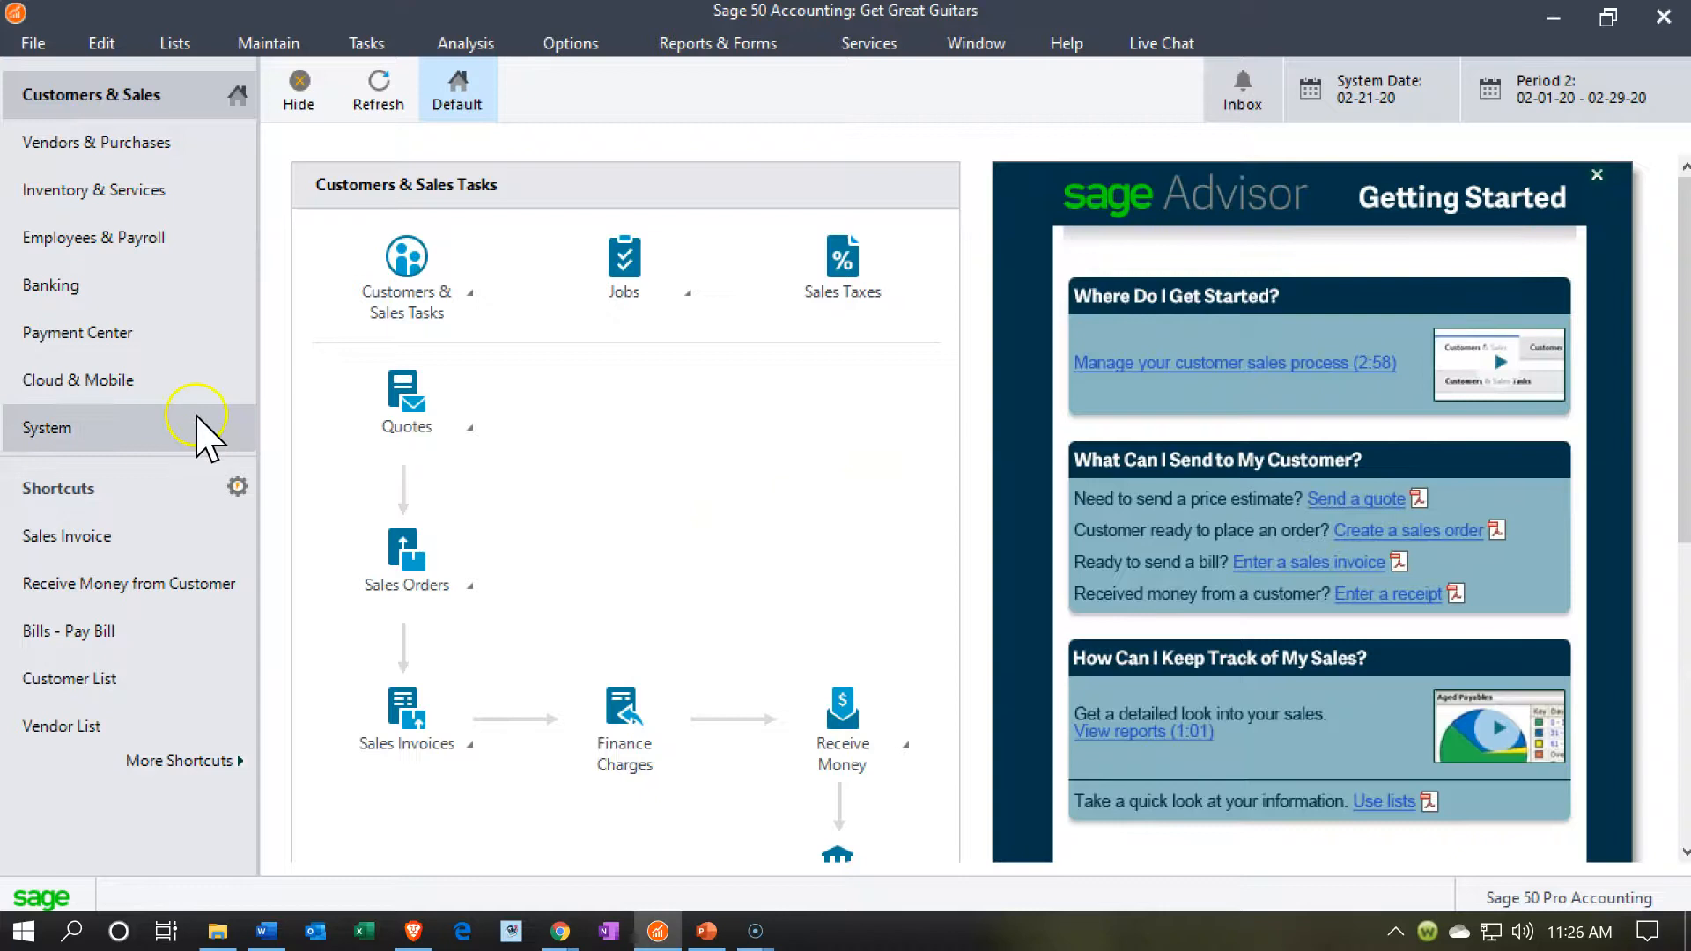
Reopen the Setup Guide for the company, look over its sections and exit it
click(34, 45)
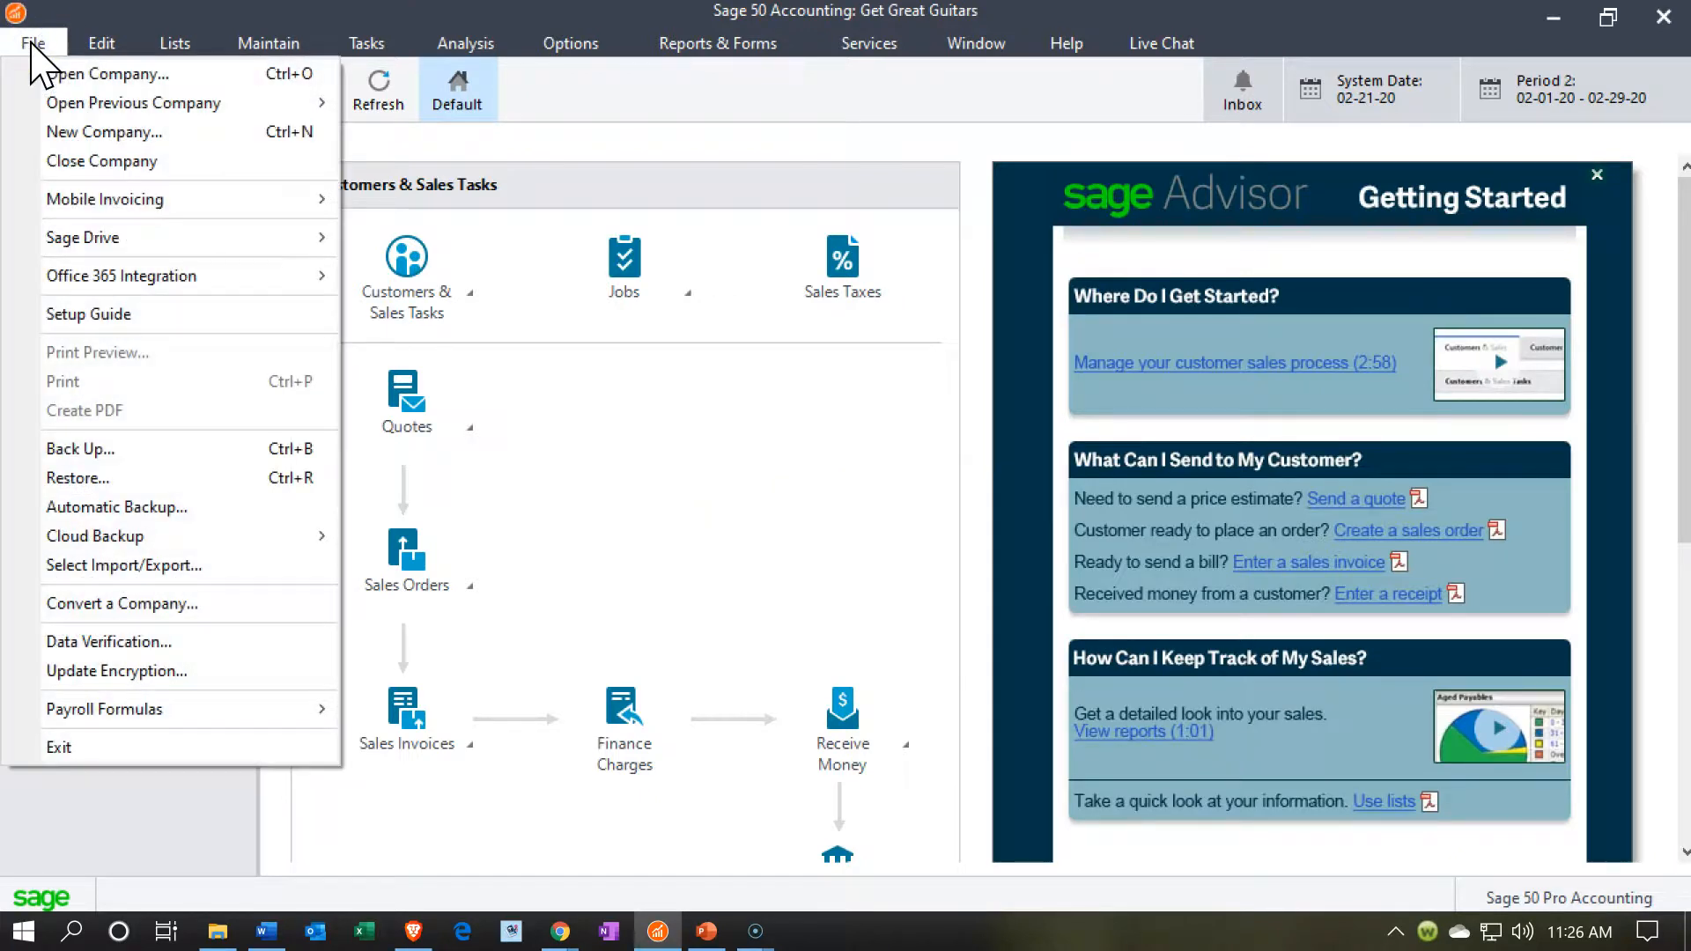
click(161, 322)
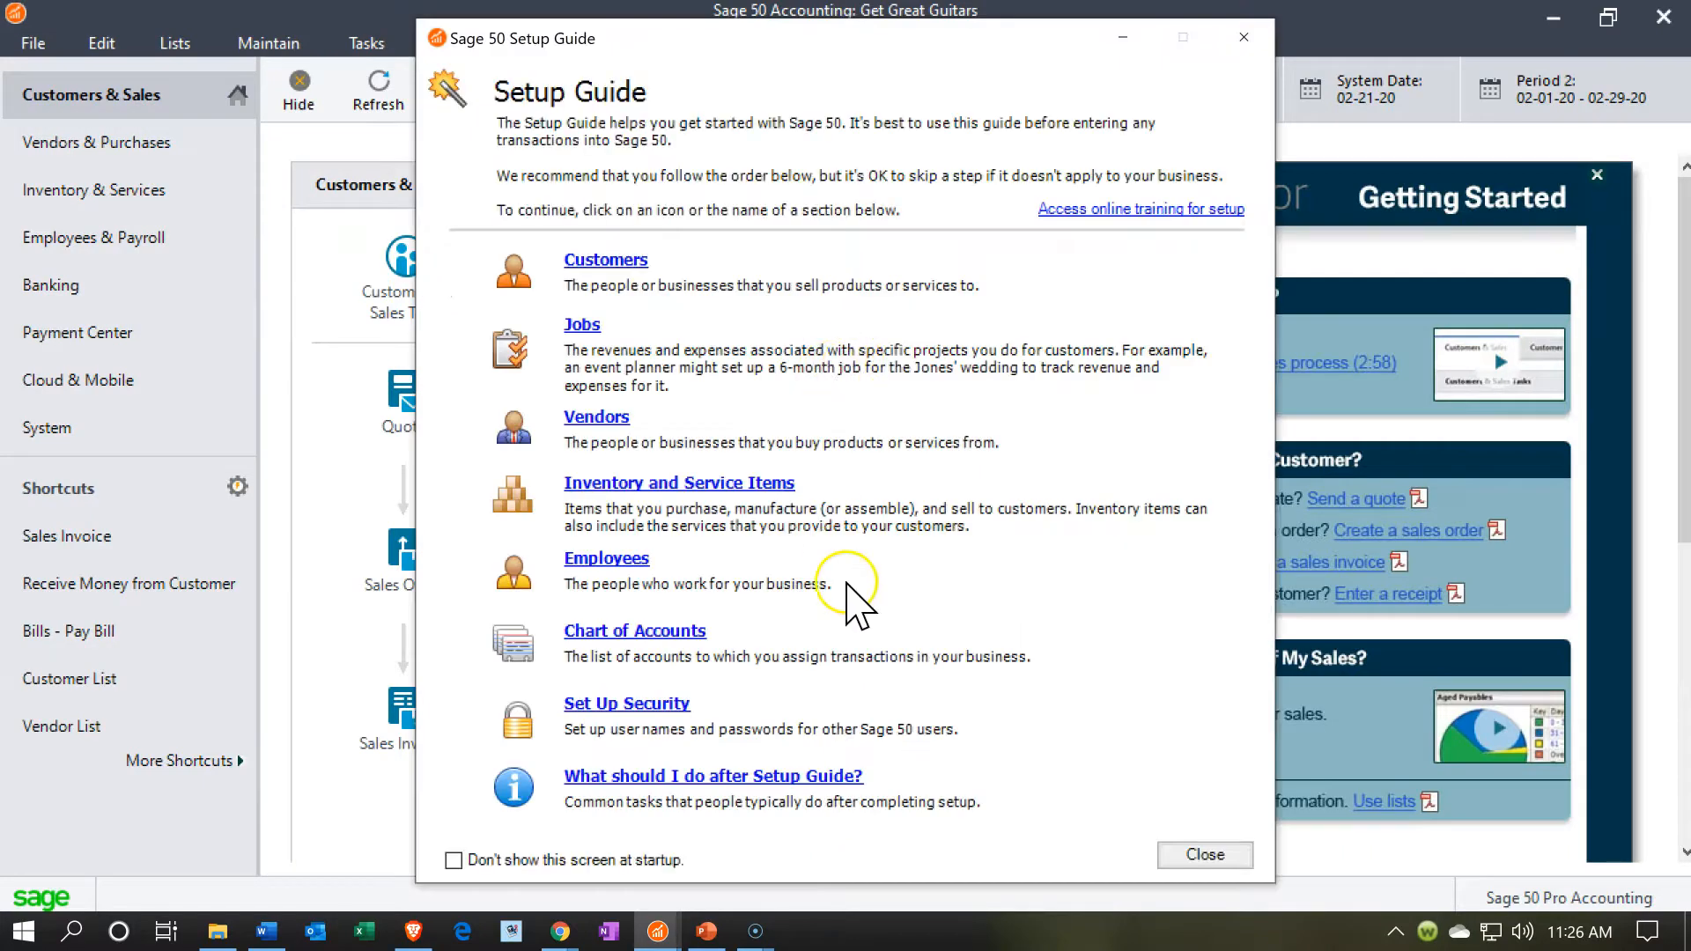
click(1241, 50)
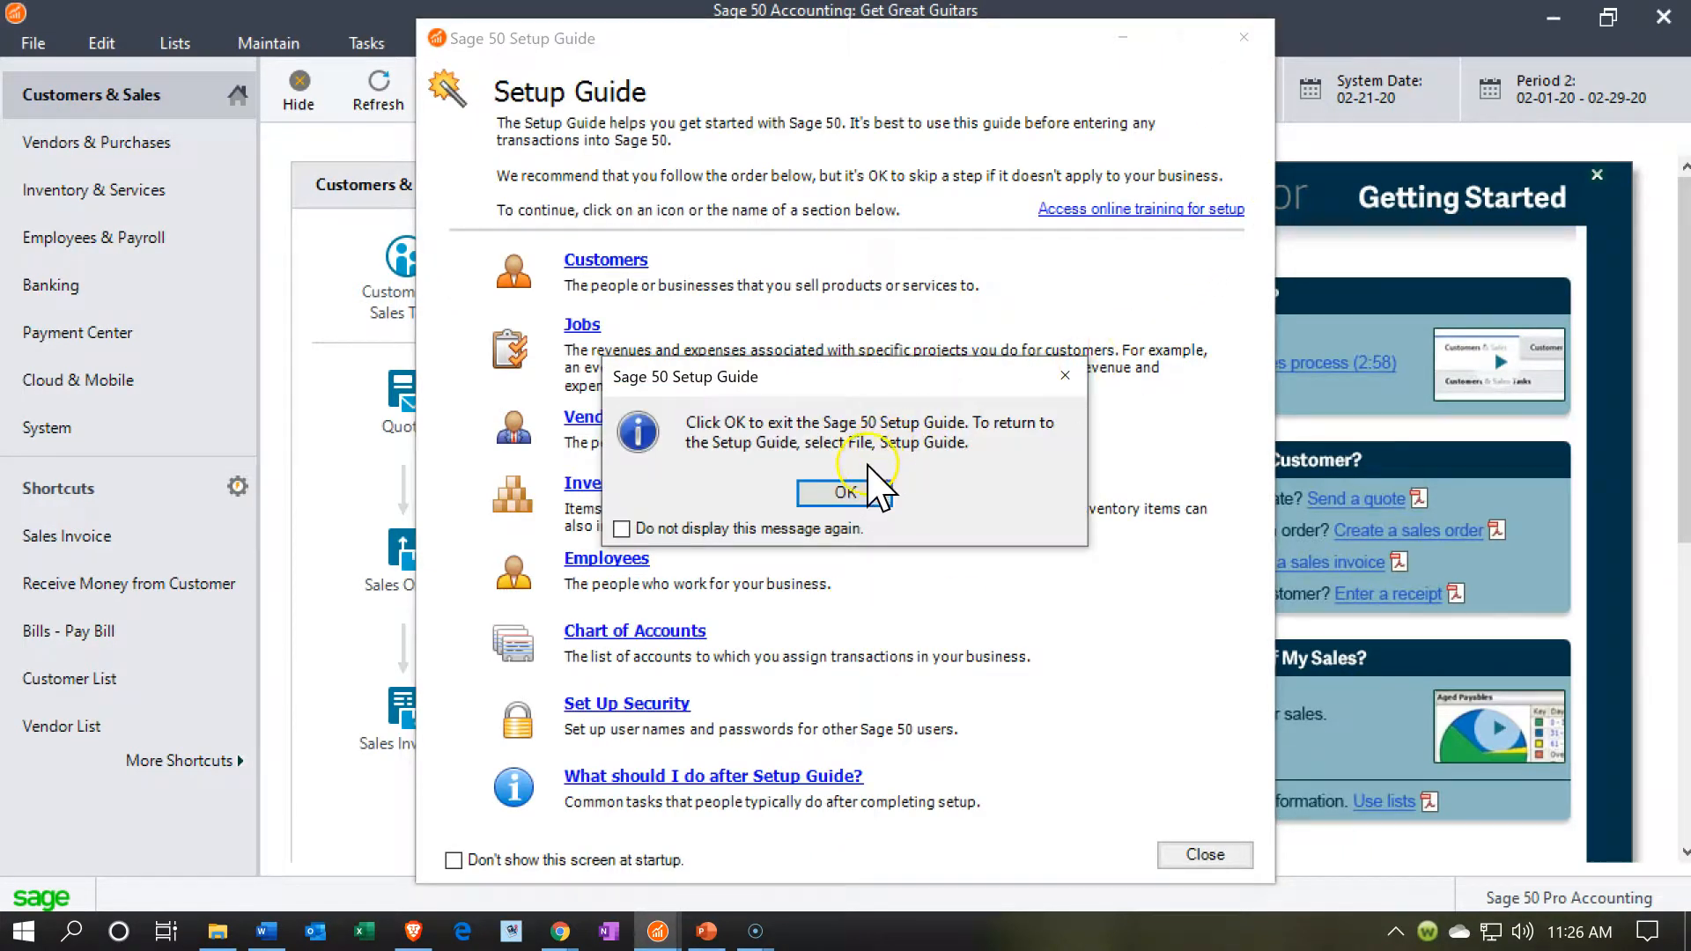
click(863, 484)
Bring up the Setup Guide again with the Getting Started help command and confirm exiting it
click(1065, 44)
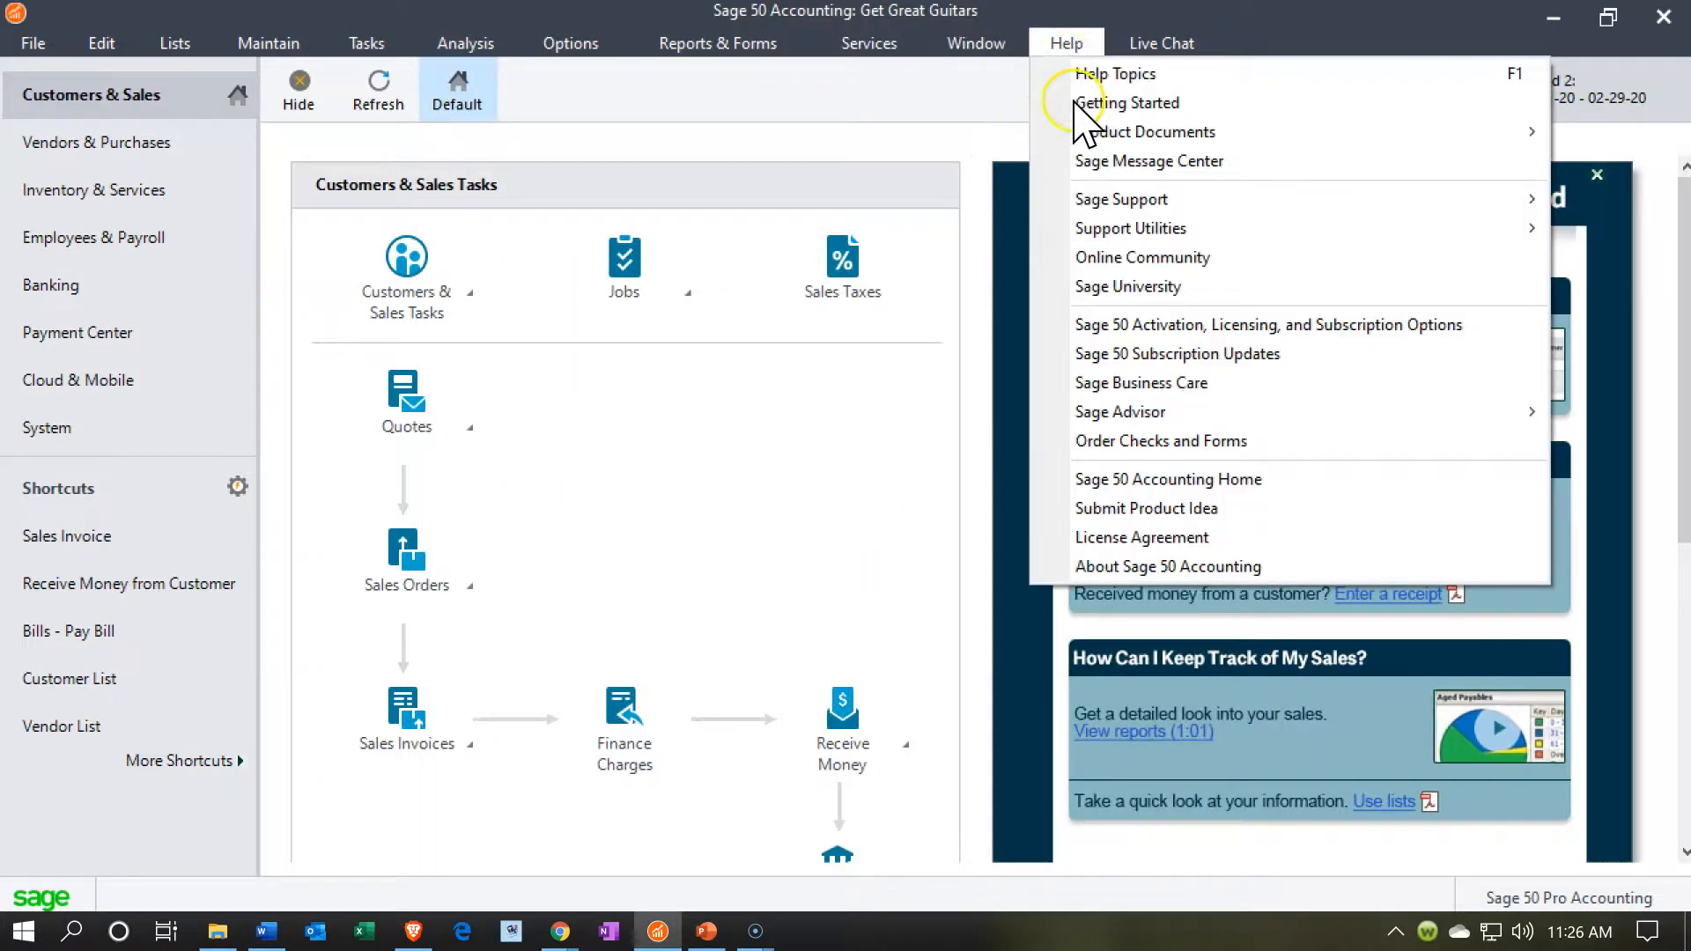
mouse_move(1163, 202)
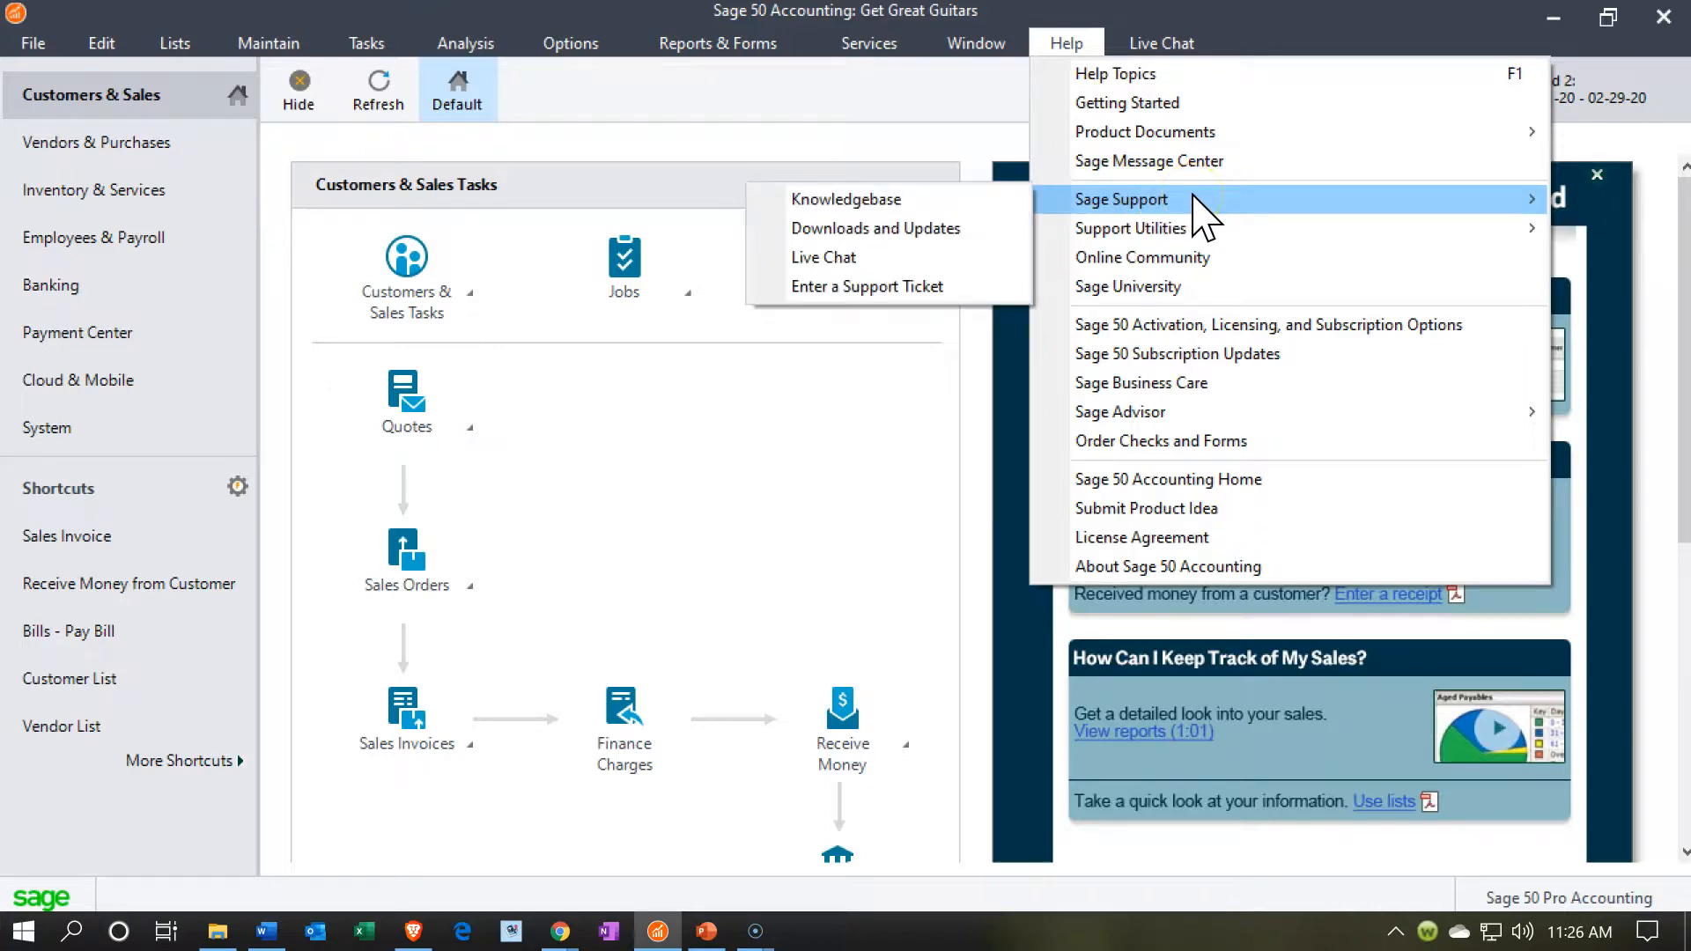
click(1198, 104)
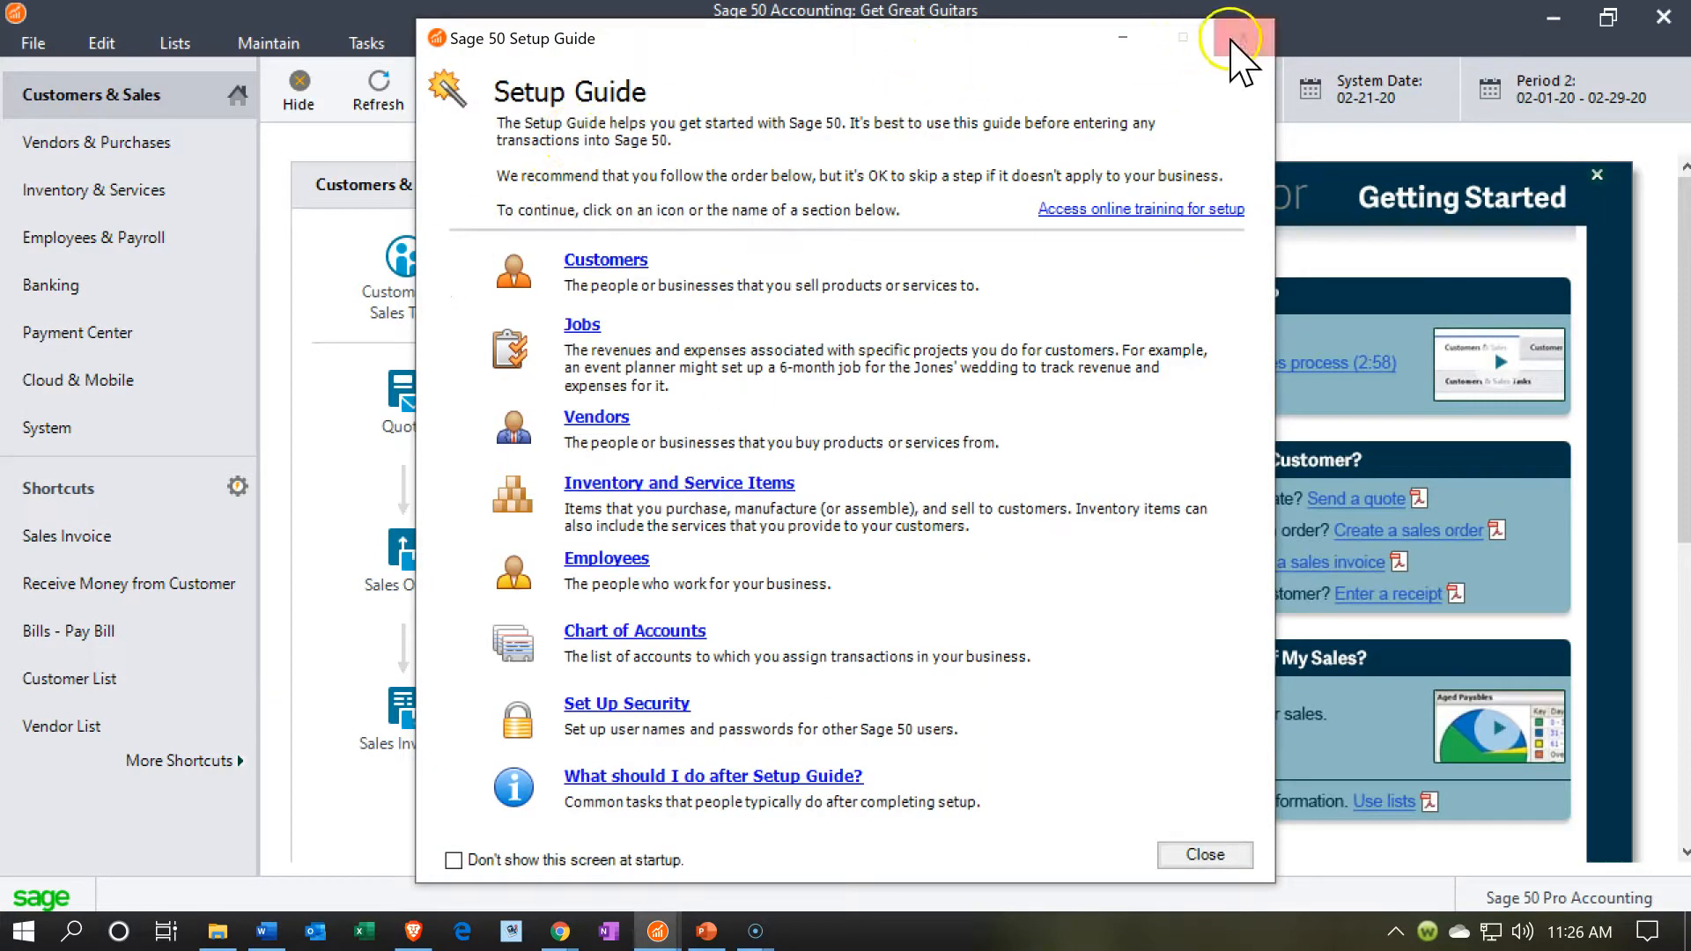
click(1242, 39)
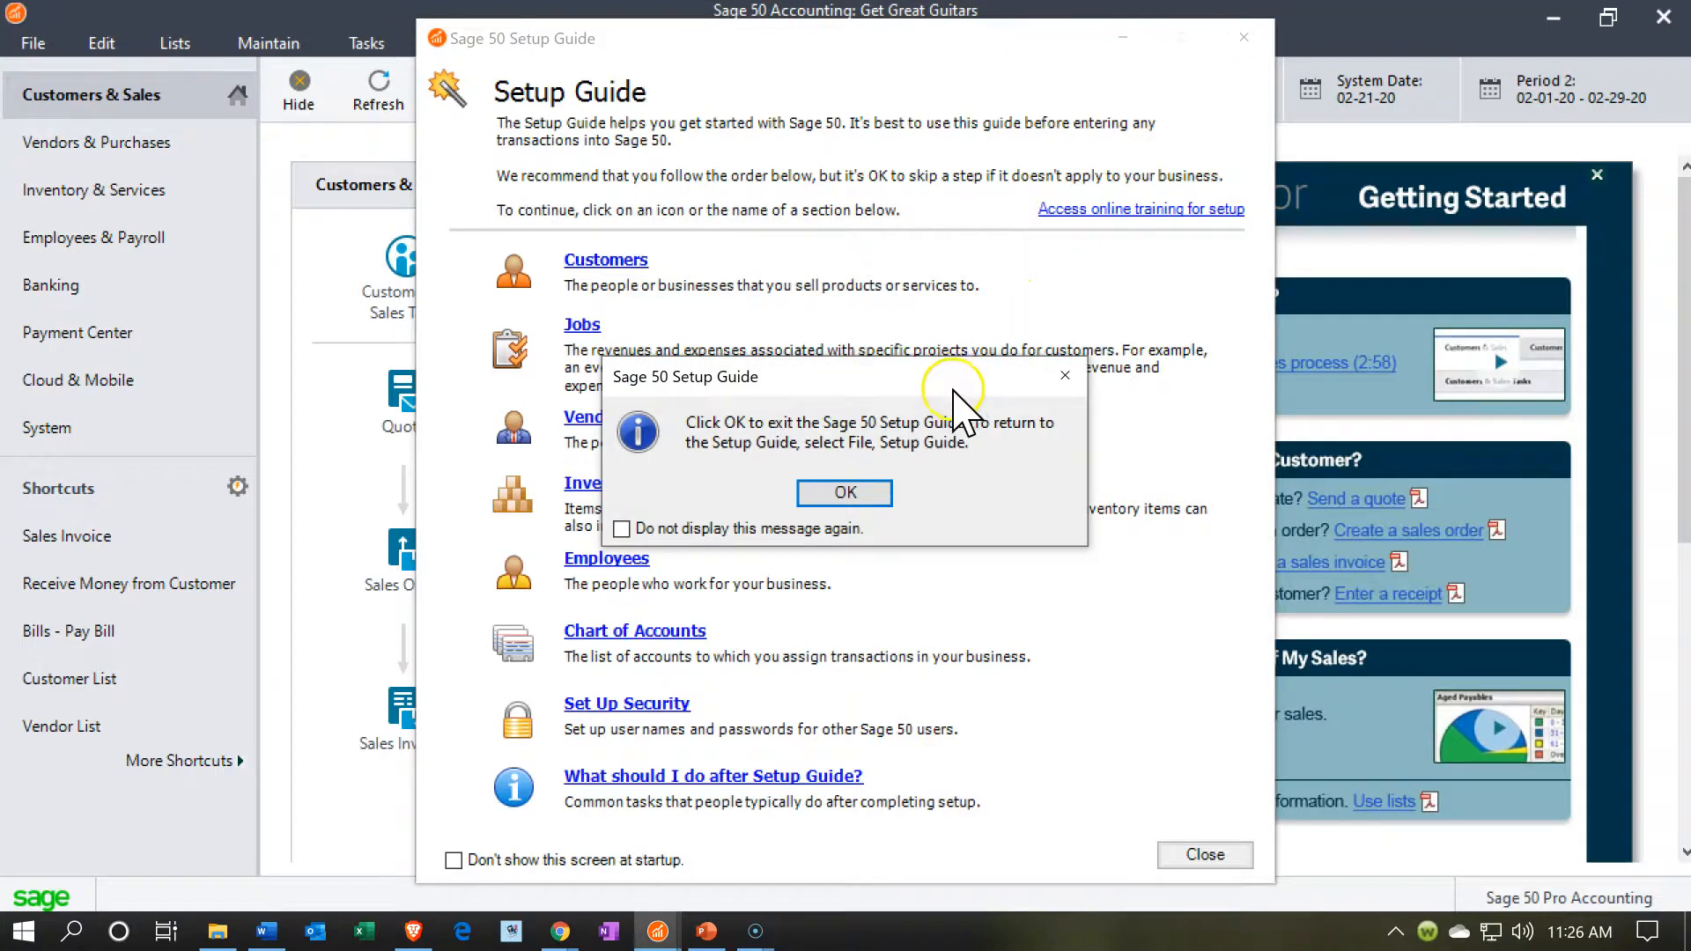
click(872, 492)
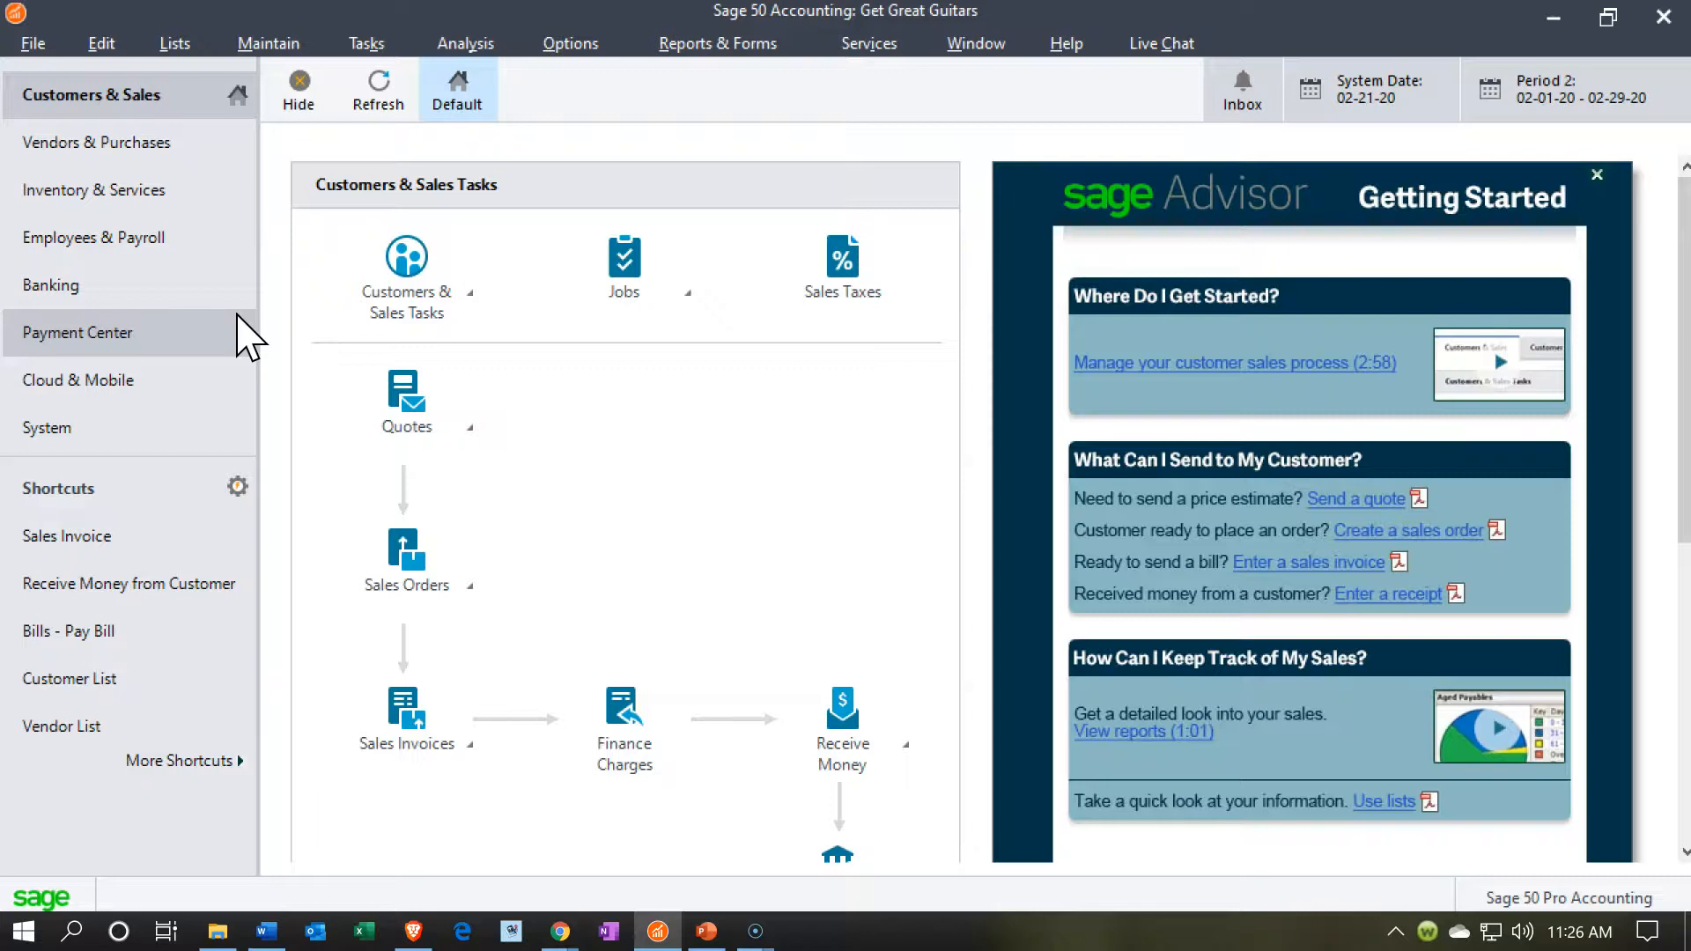
Open the Chart of Accounts list and maximize its window
click(189, 46)
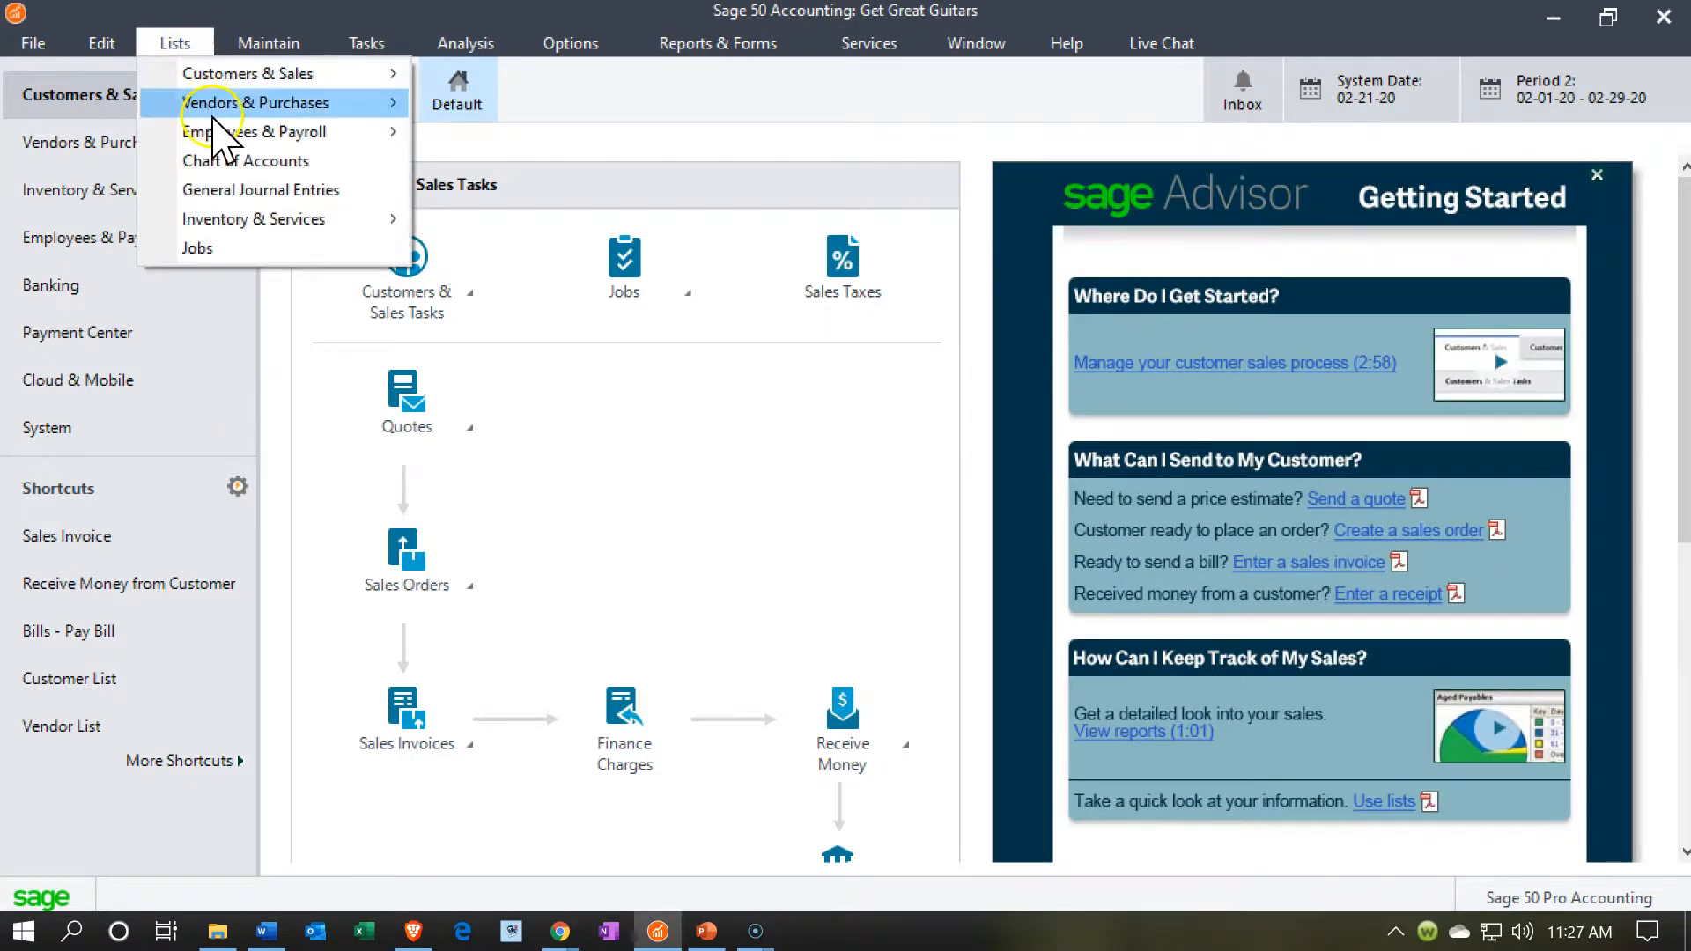
click(307, 162)
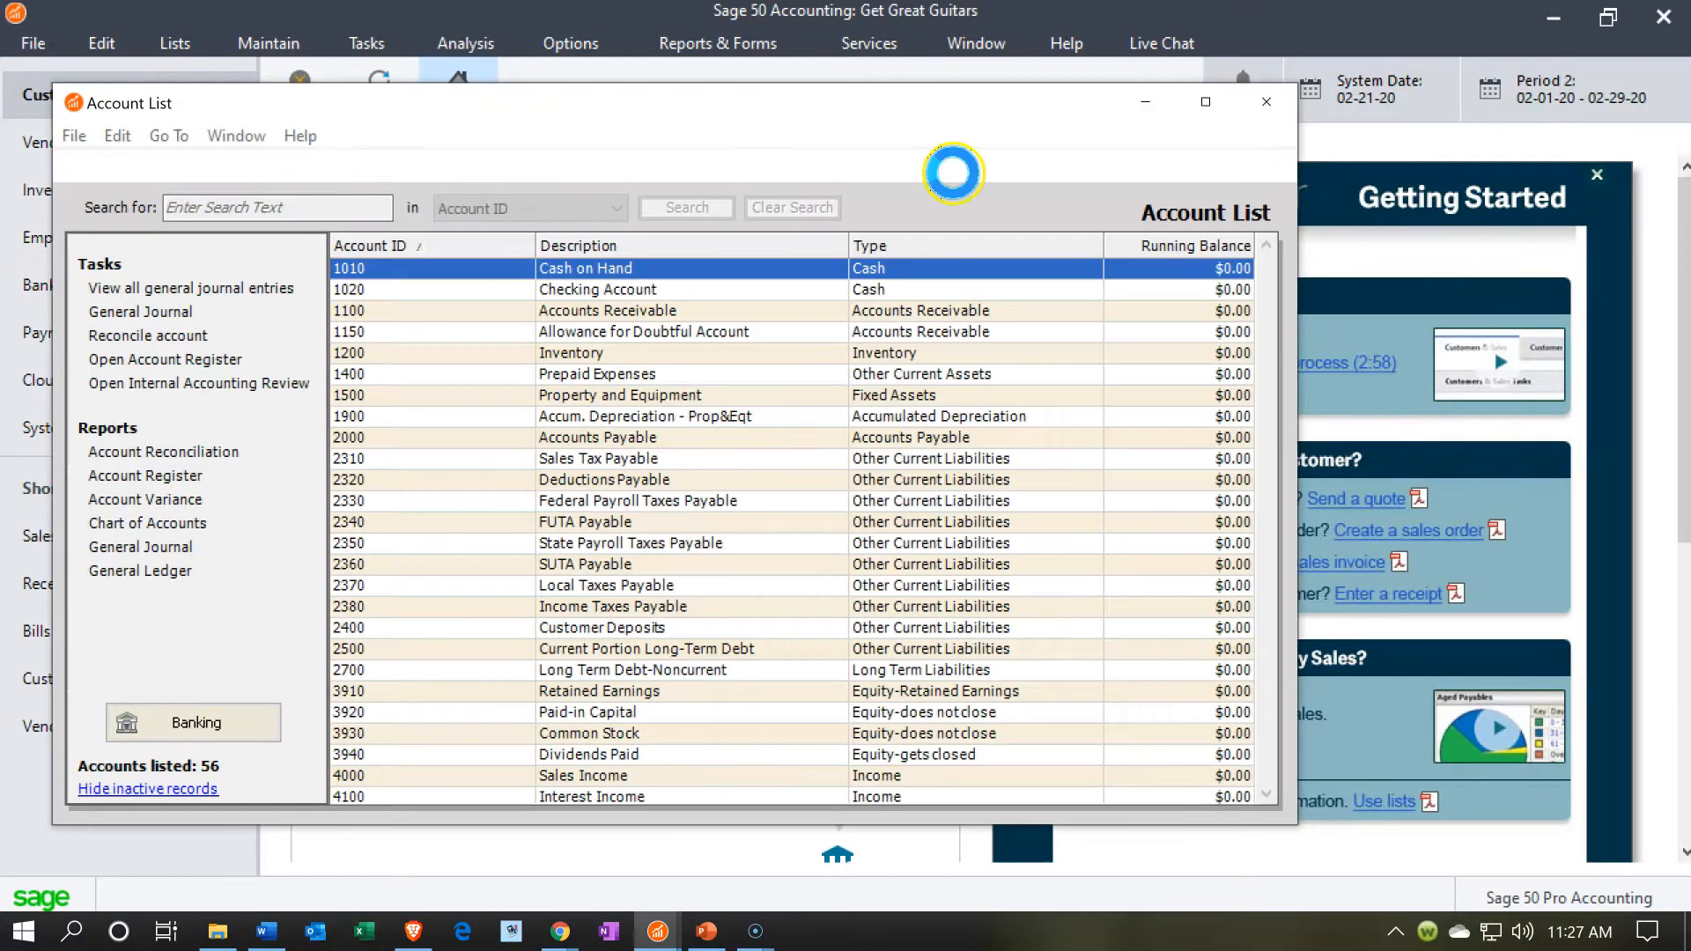
click(1209, 104)
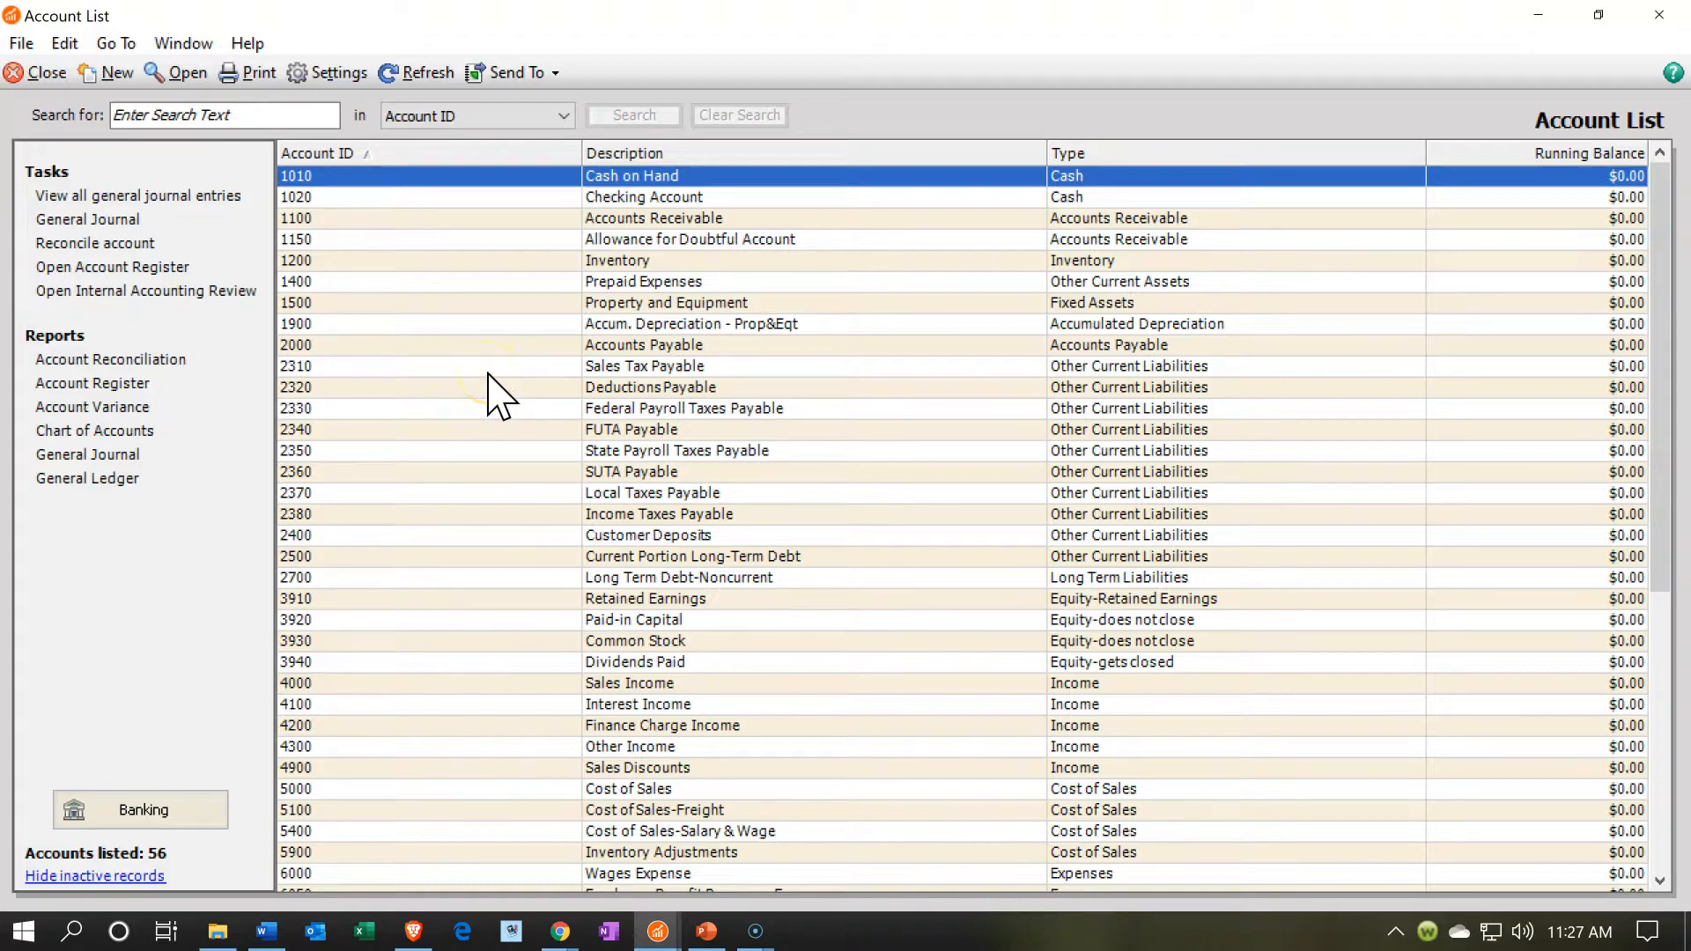
Review the template's accounts and their types, from the cash accounts down to the expense accounts
scroll(486, 393, down, 4)
scroll(486, 393, up, 4)
scroll(1130, 673, down, 1)
scroll(1129, 652, down, 1)
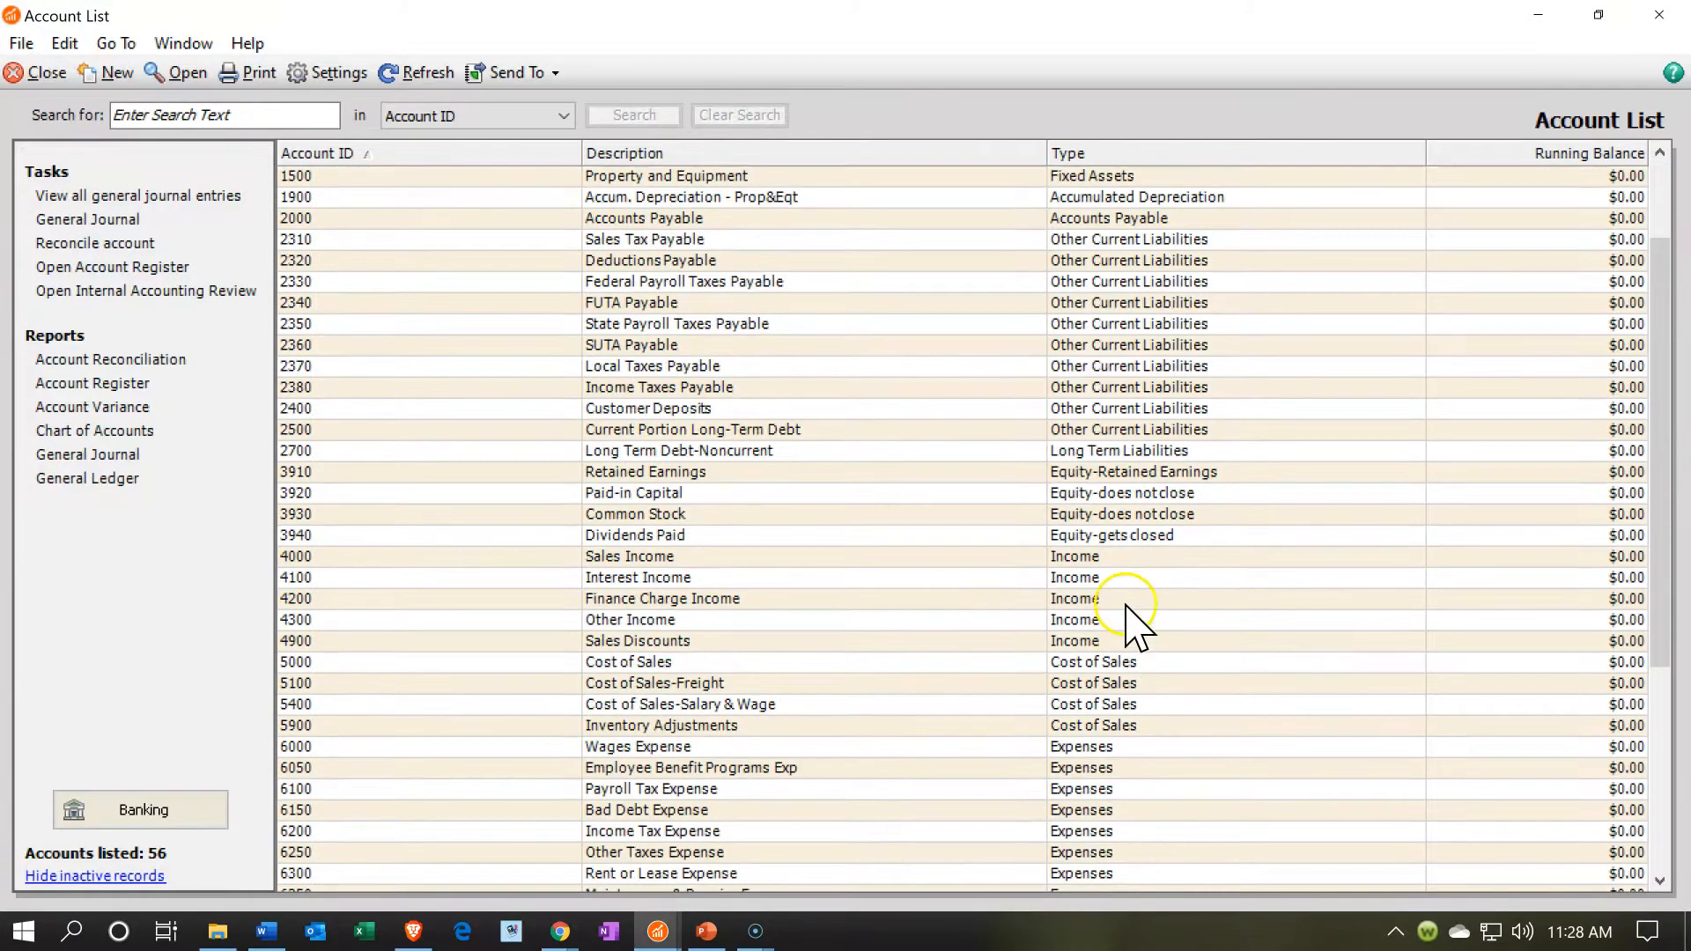
scroll(1127, 599, down, 1)
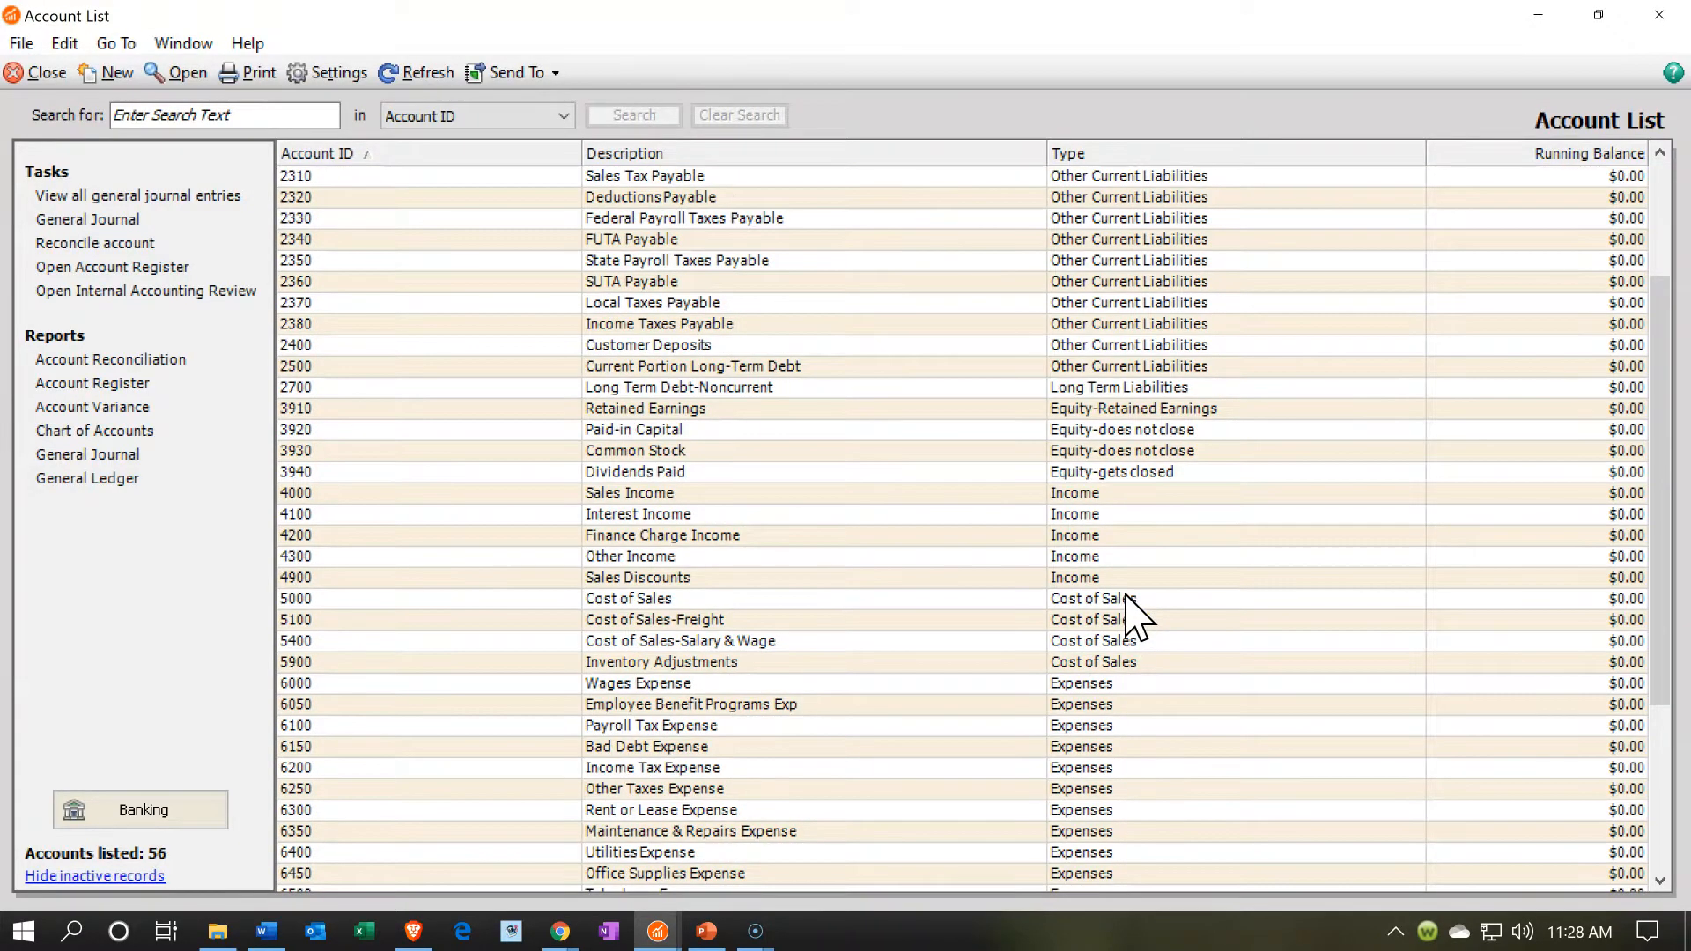
scroll(1128, 608, down, 3)
scroll(1137, 617, down, 2)
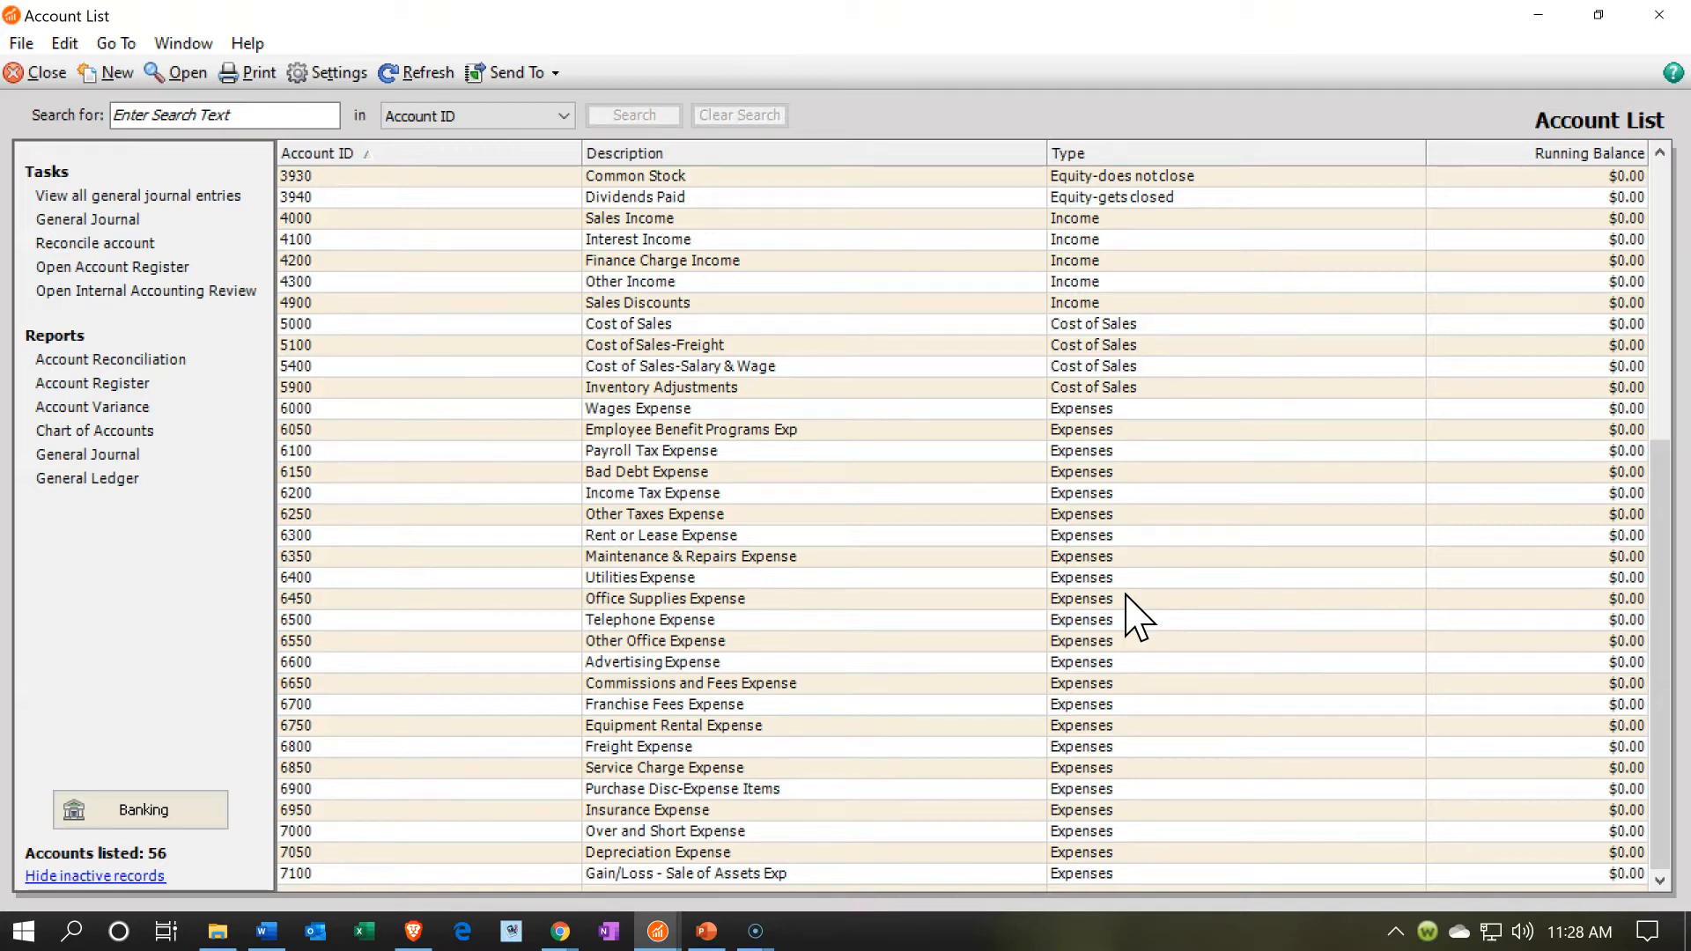
Select the Office Supplies Expense account and examine the account ID numbering across the whole list
click(776, 598)
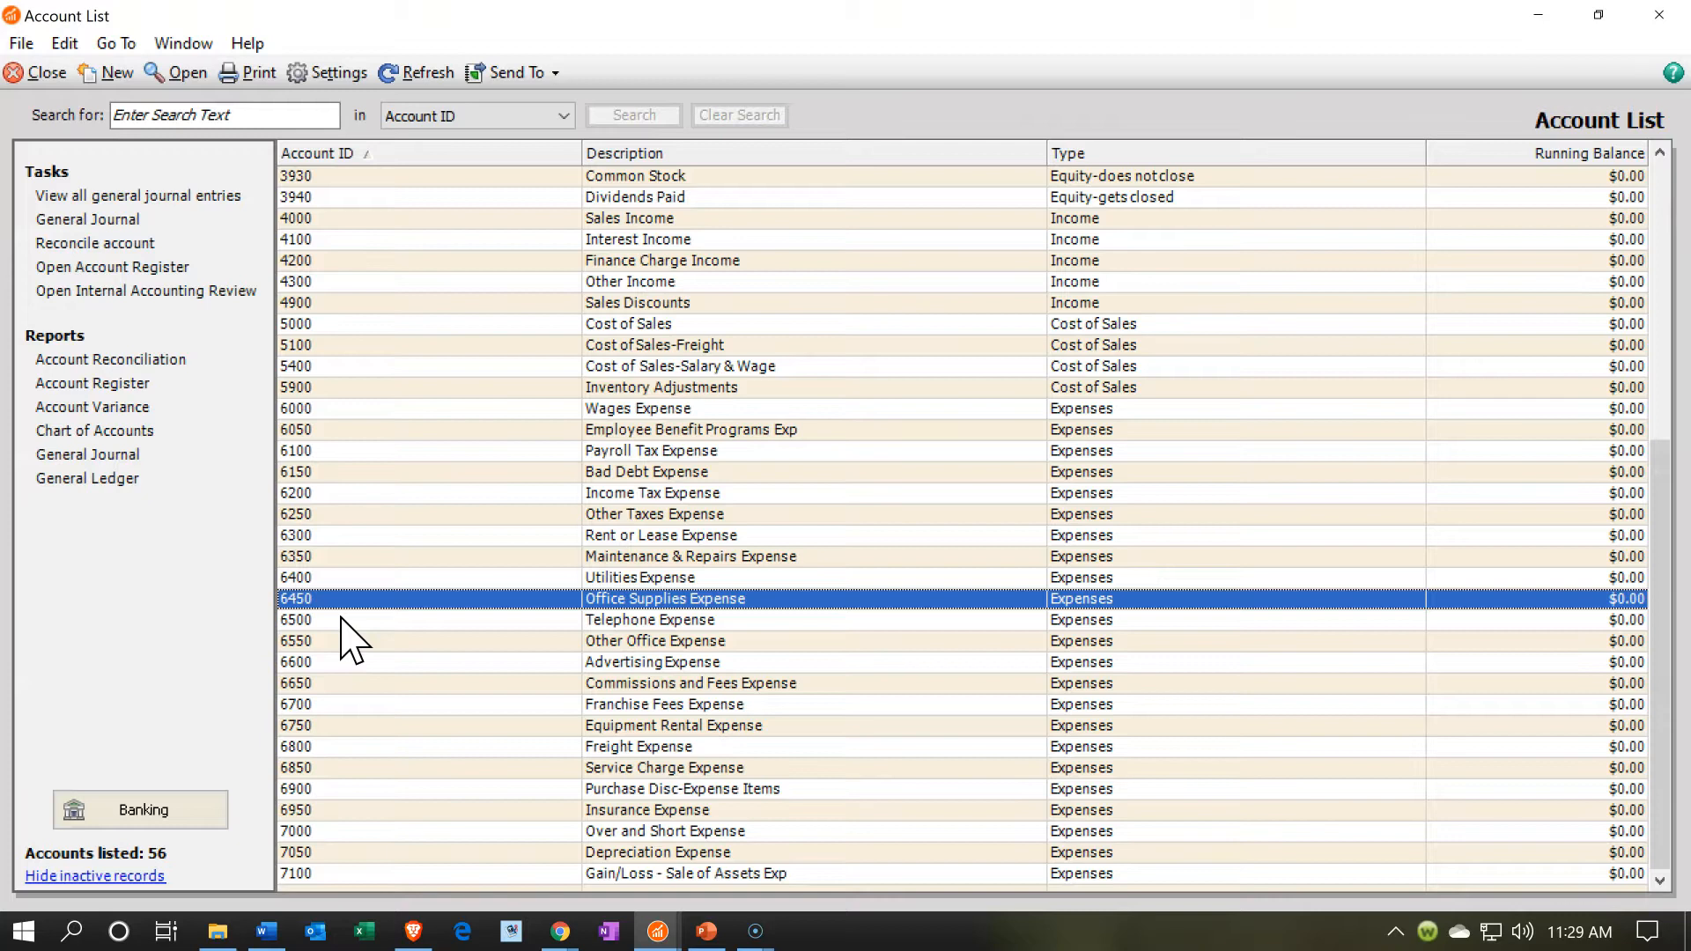
scroll(350, 641, up, 7)
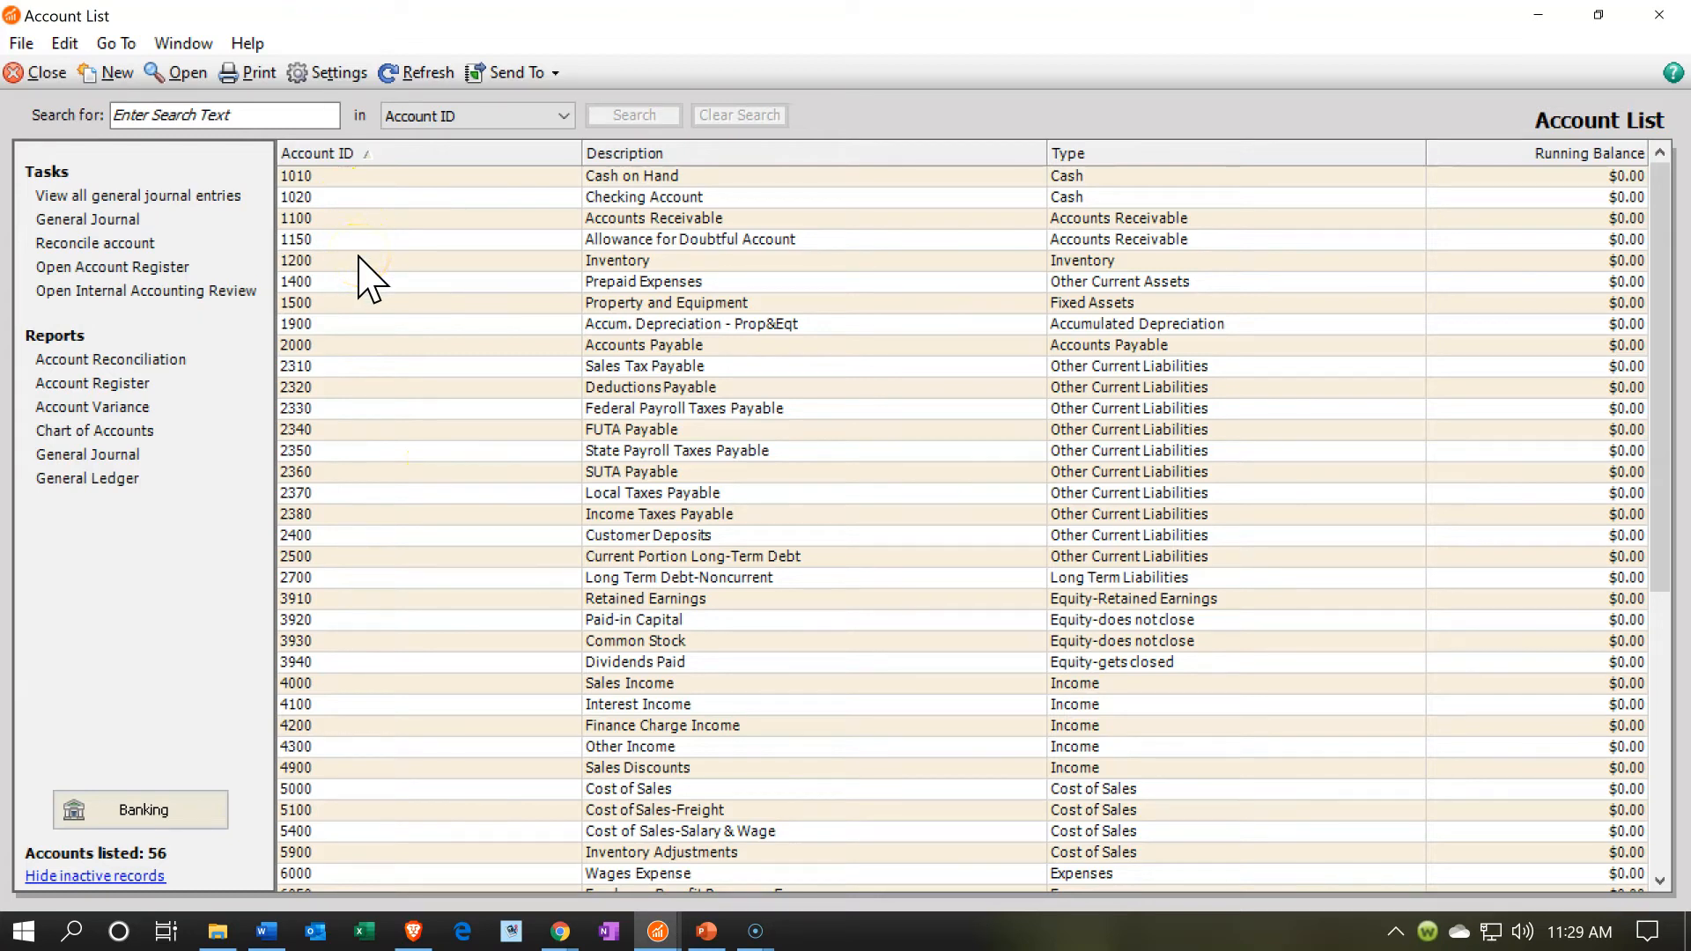
scroll(368, 280, down, 1)
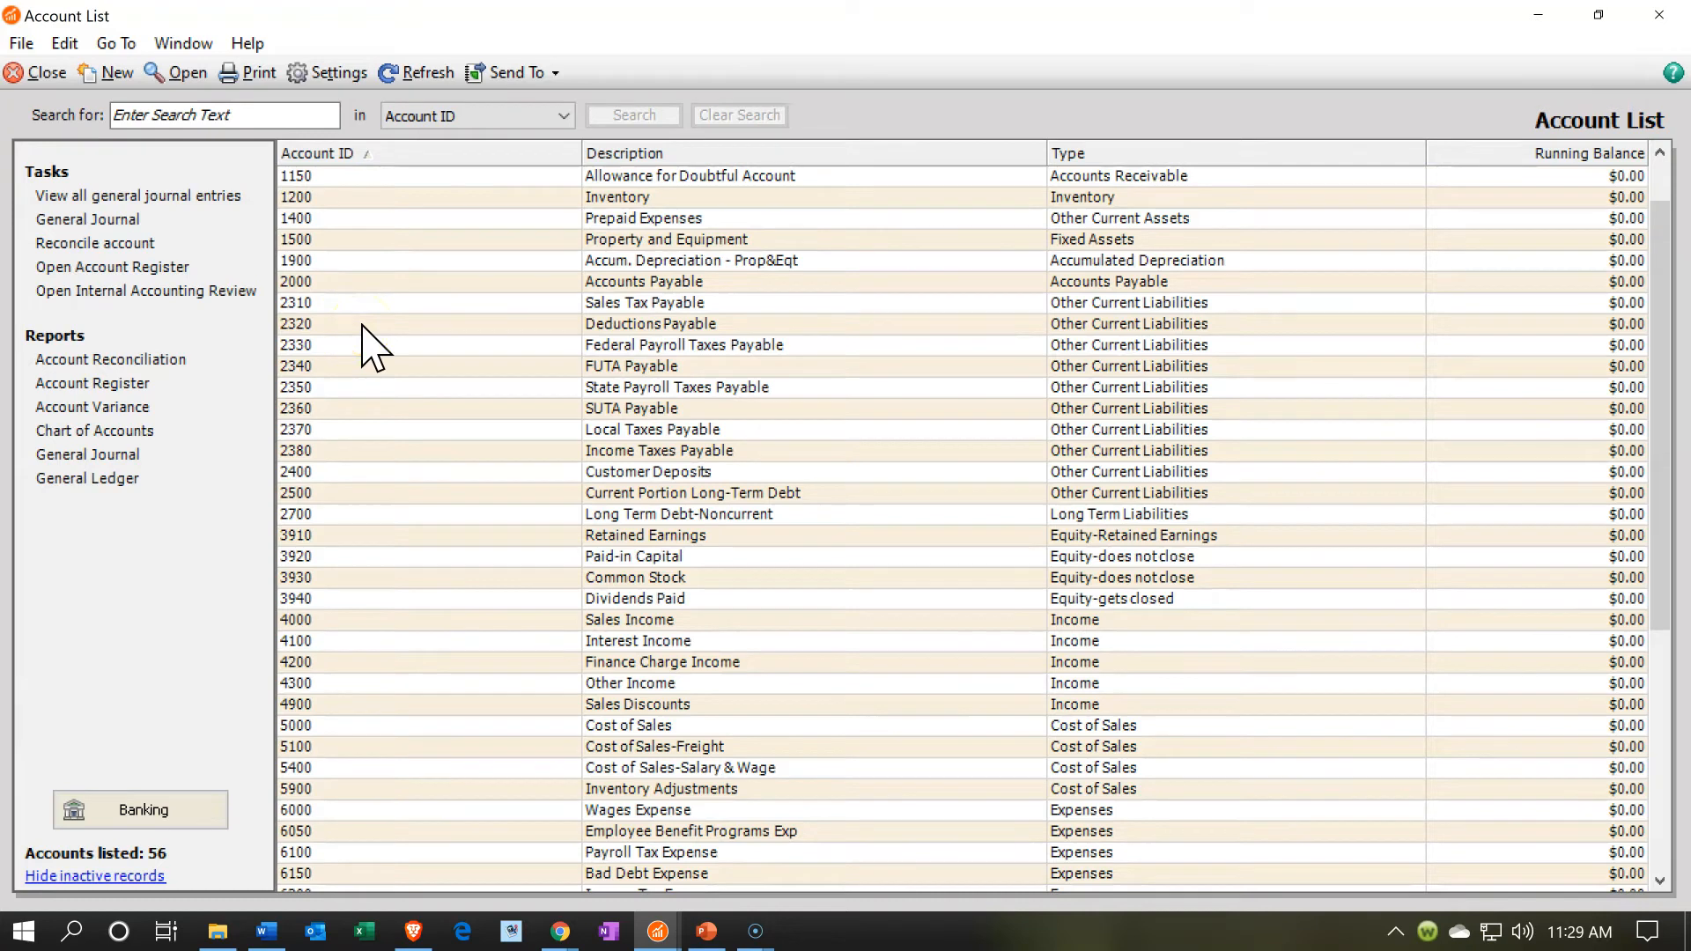
scroll(363, 326, down, 2)
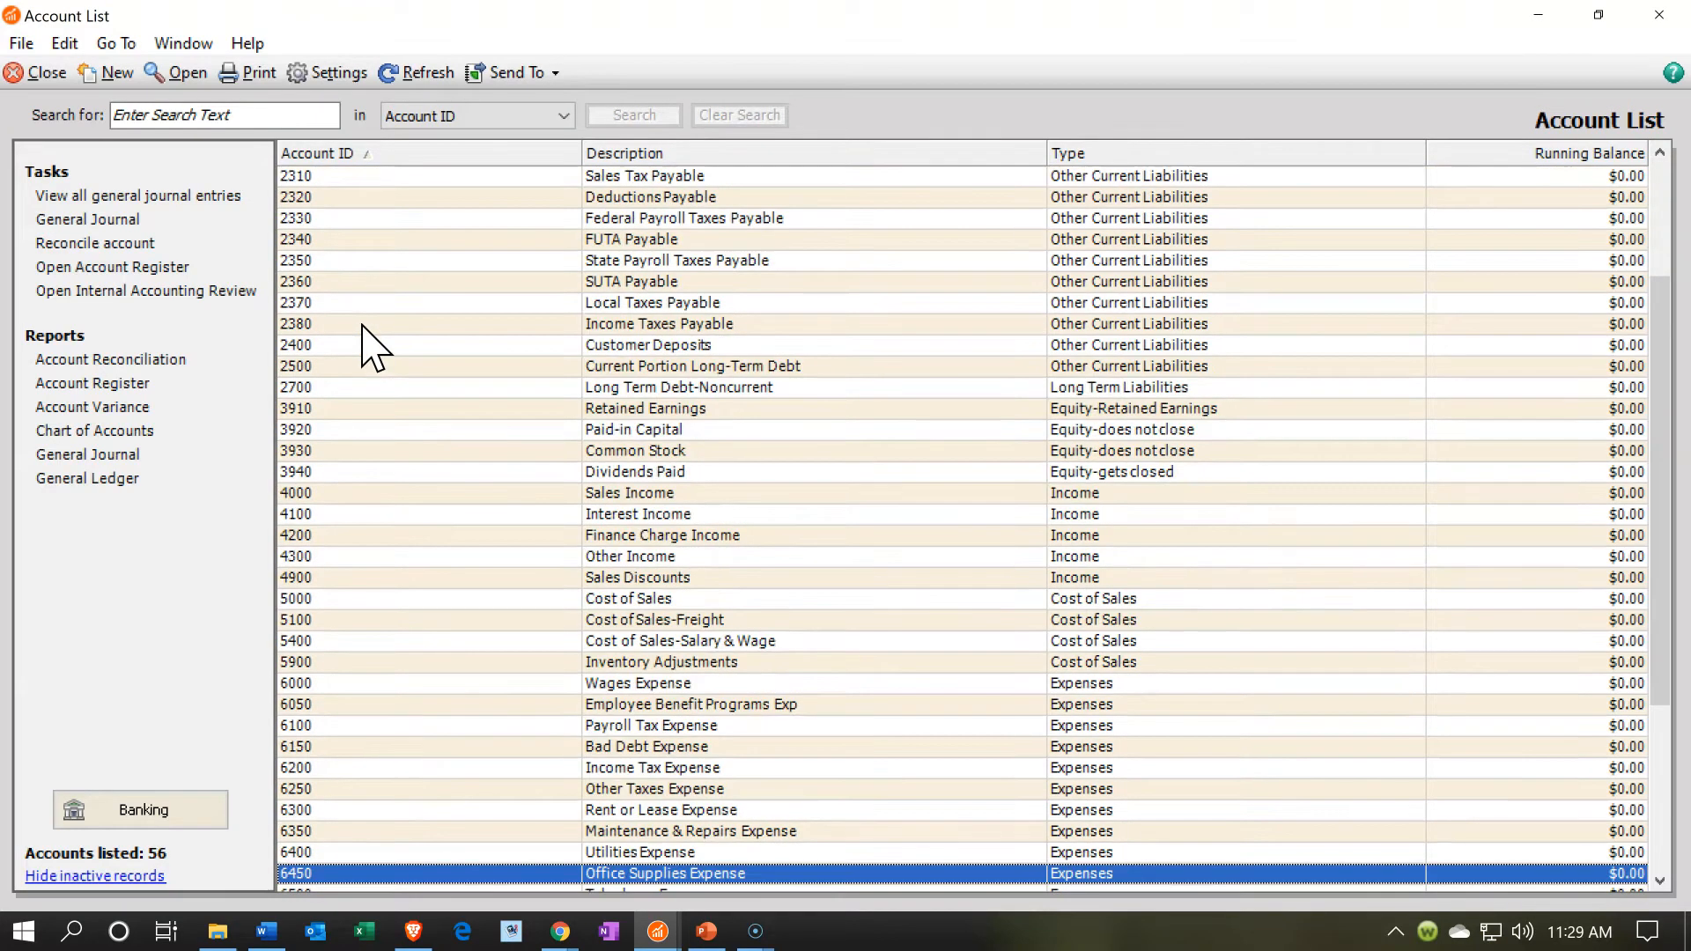
scroll(363, 326, down, 4)
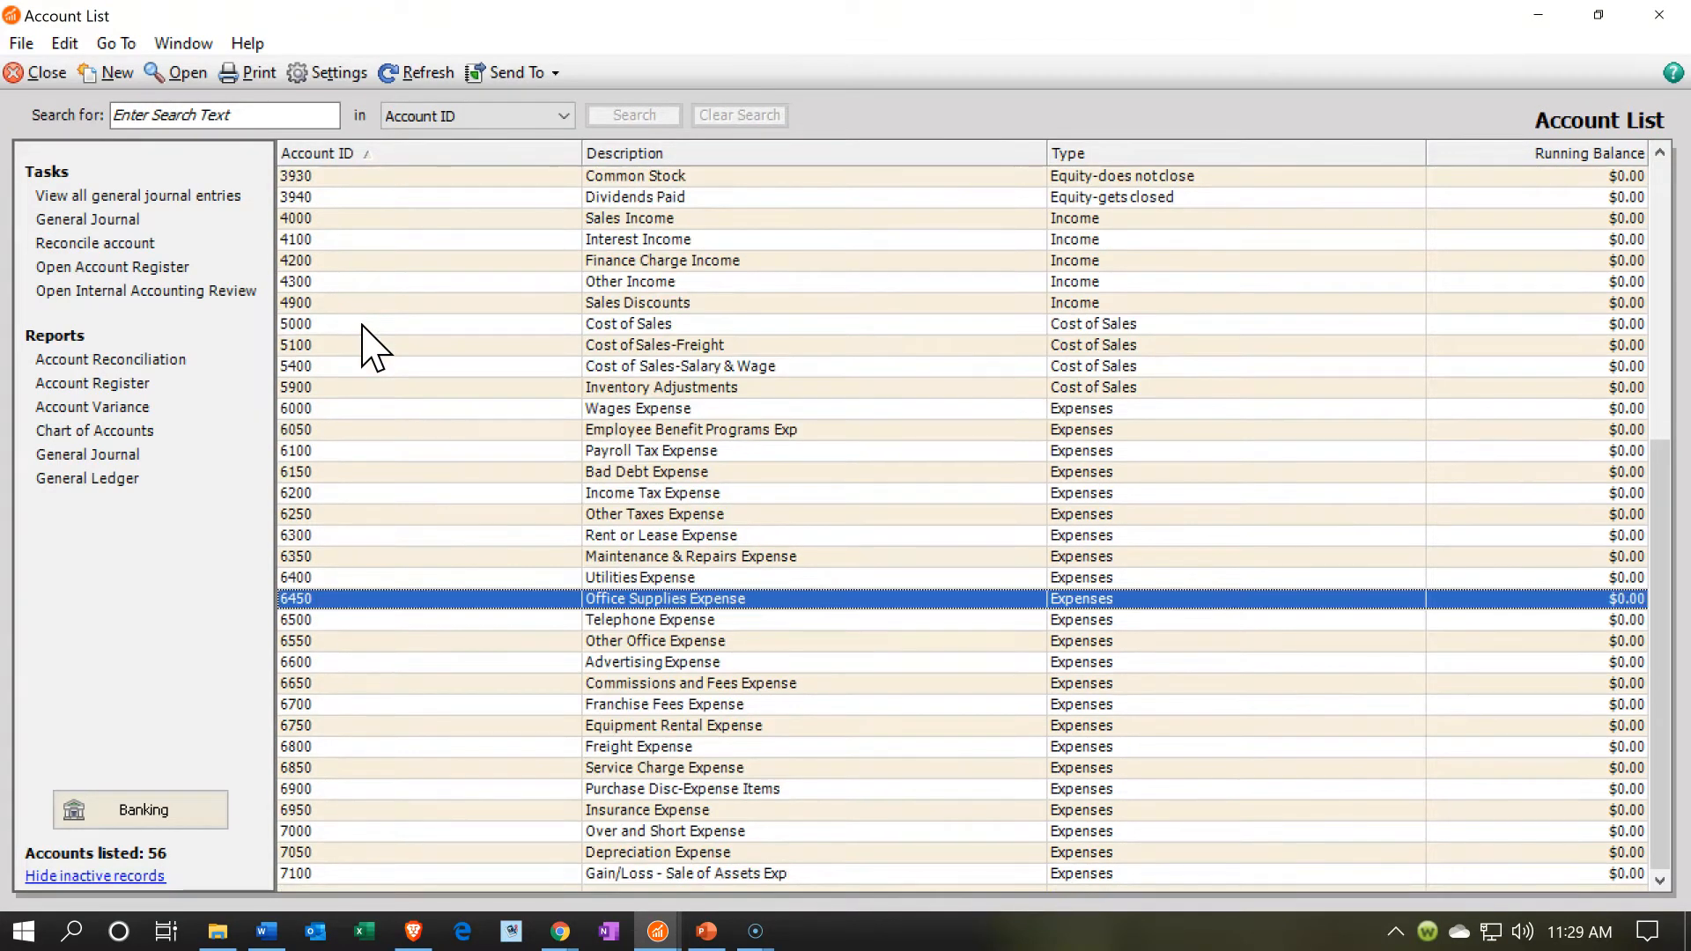
click(299, 598)
click(313, 594)
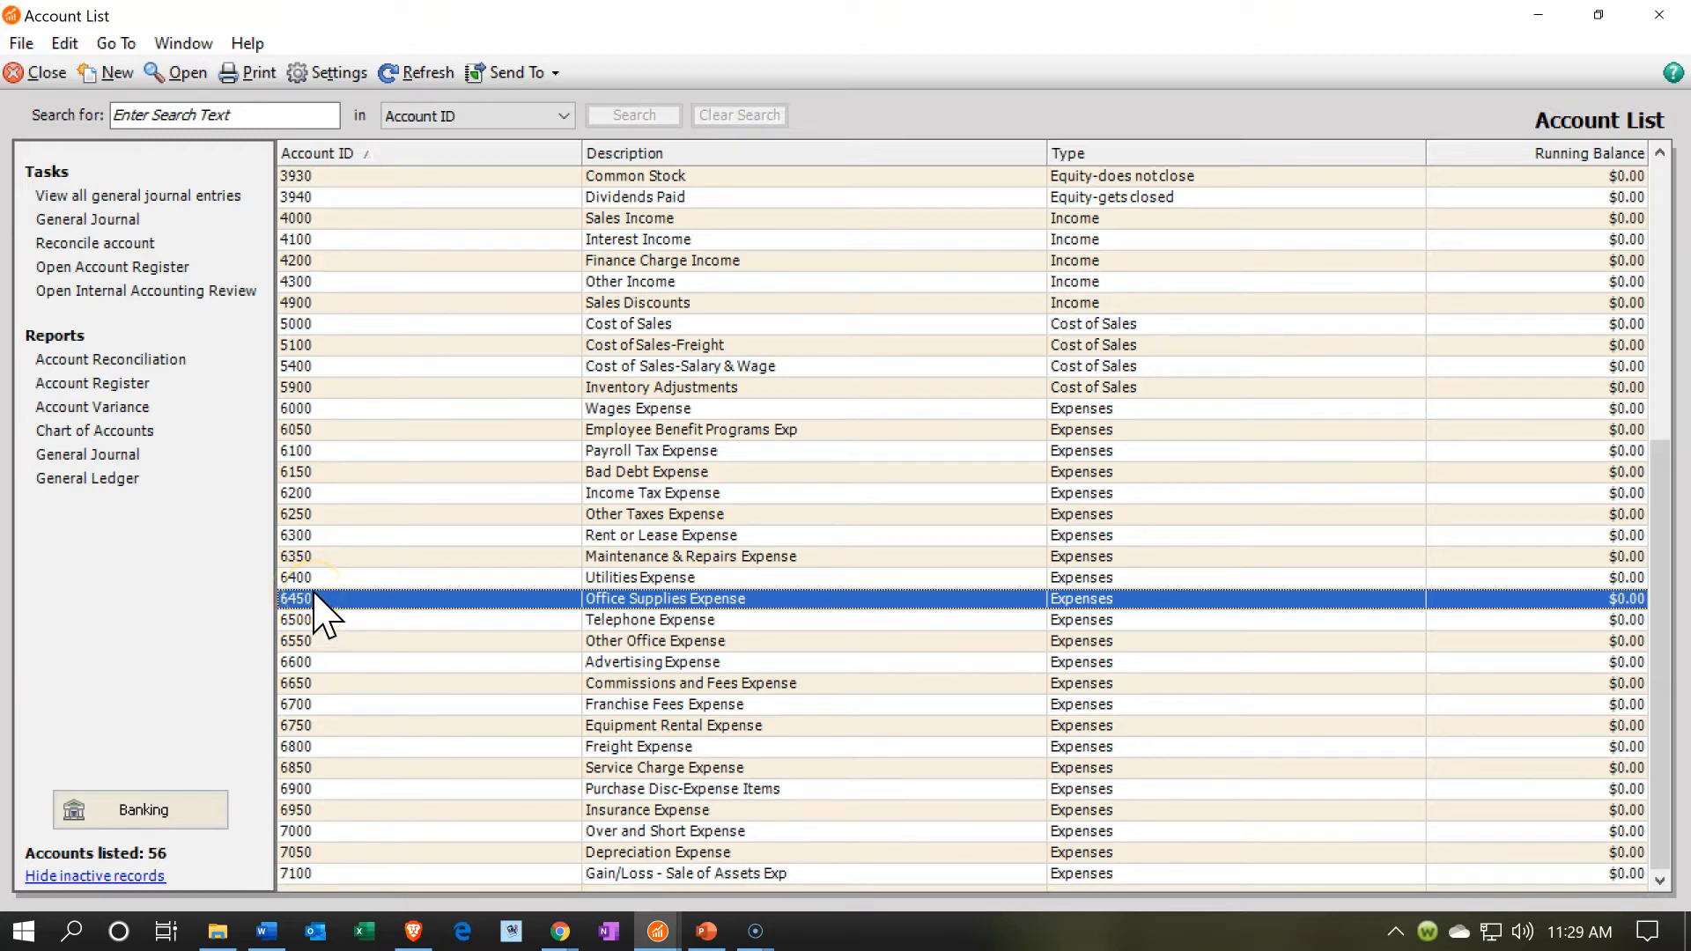